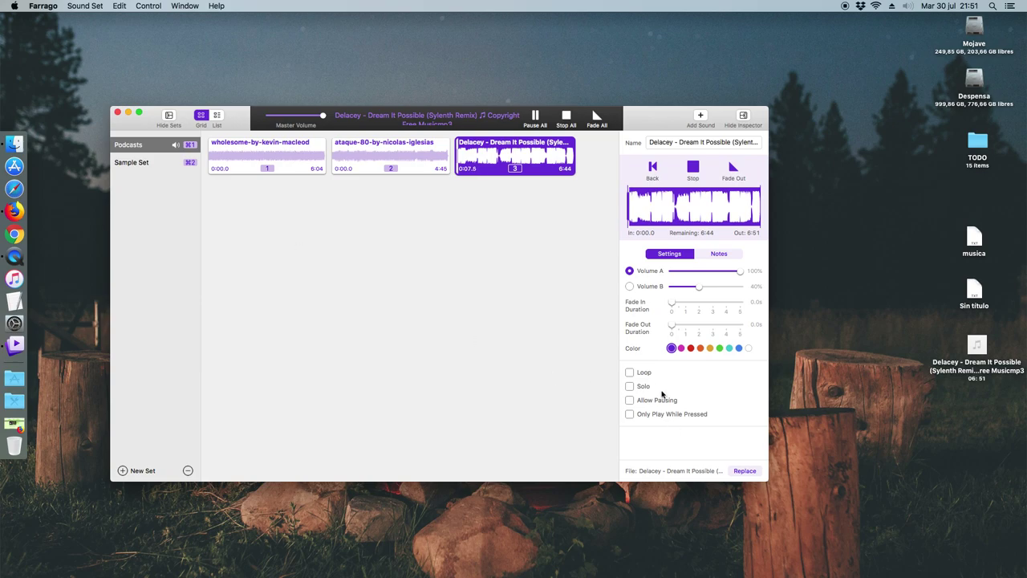
Step: Loop the Delacey track in Farrago and minimize the soundboard window
{"action": "left_click", "coordinate": [631, 373]}
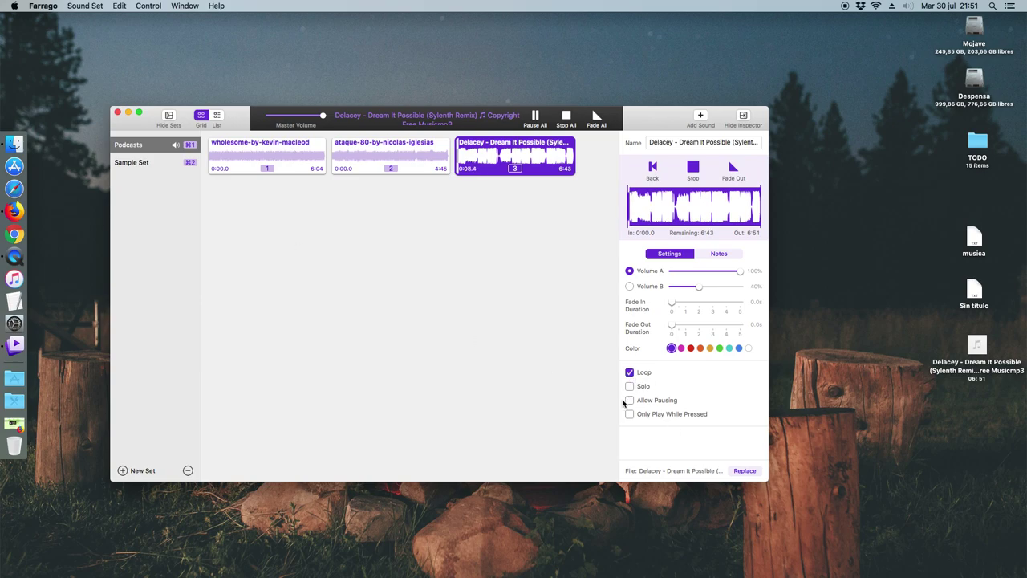
{"action": "left_click", "coordinate": [128, 112]}
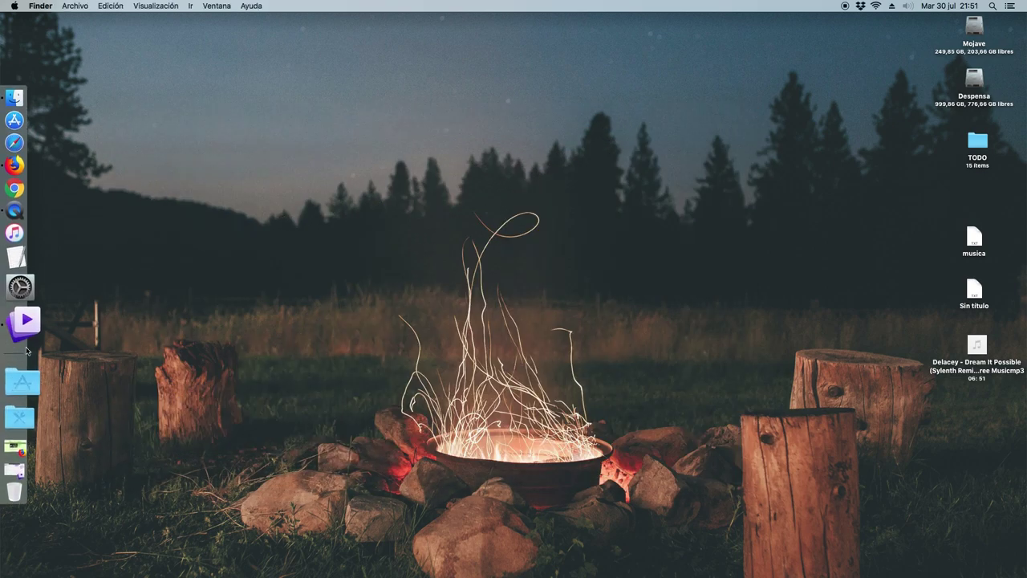
Step: Bring back Firefox on the Linux Mint page, make its window narrower, then minimize and restore it
{"action": "left_click", "coordinate": [17, 413]}
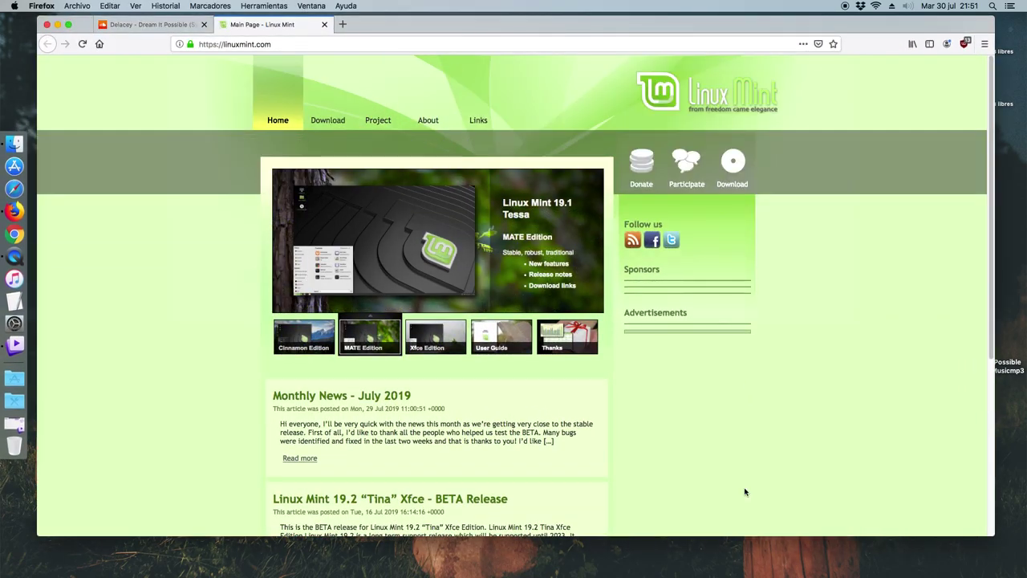
{"action": "left_click_drag", "start_coordinate": [989, 536], "coordinate": [893, 529]}
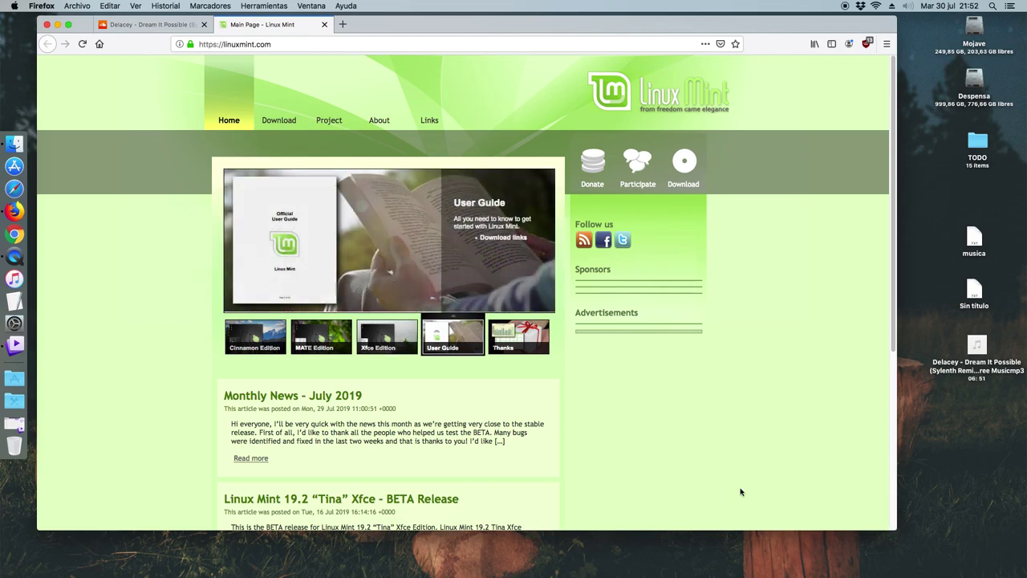
{"action": "left_click_drag", "start_coordinate": [438, 28], "coordinate": [444, 34]}
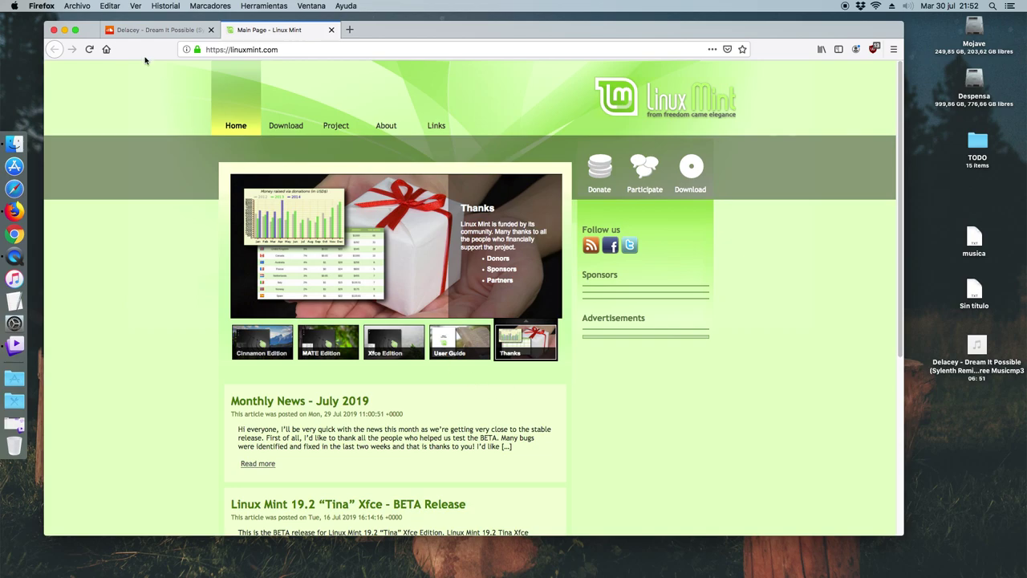
{"action": "left_click", "coordinate": [64, 31]}
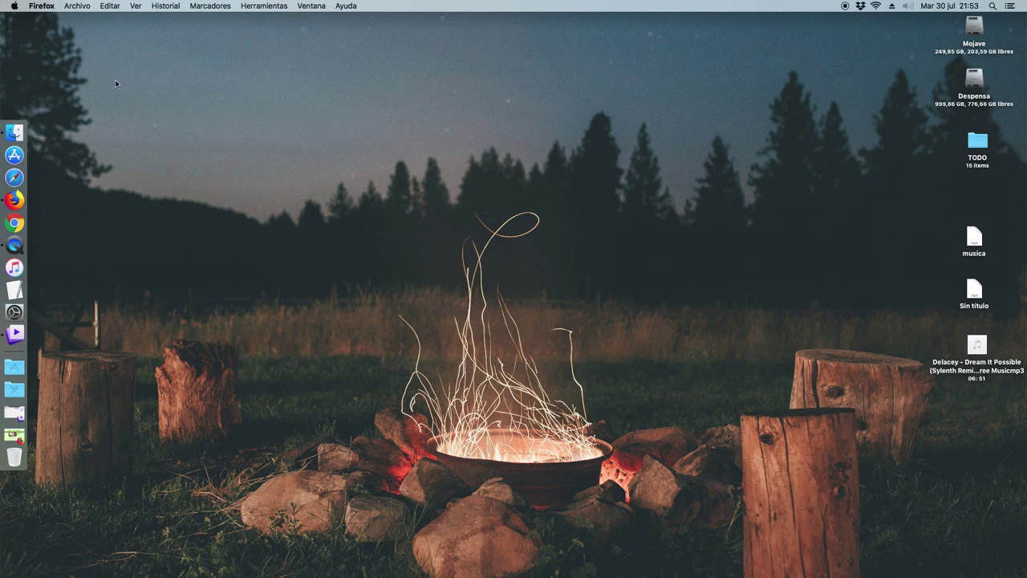
{"action": "left_click", "coordinate": [15, 200]}
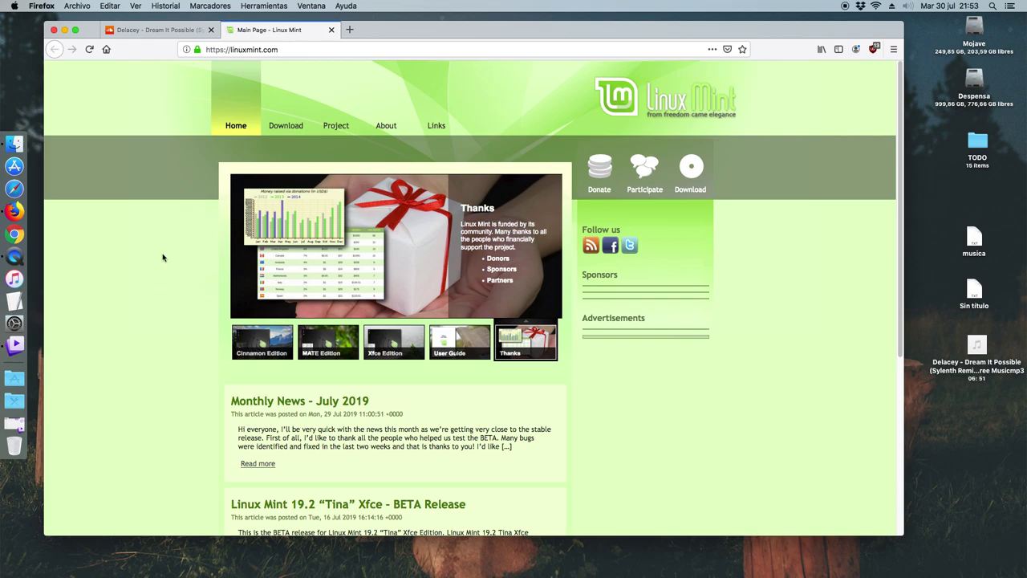
Step: Go to the Linux Mint download page for the Cinnamon 64-bit edition
{"action": "left_click", "coordinate": [290, 128]}
{"action": "scroll", "coordinate": [193, 282], "scroll_direction": "down", "scroll_amount": 3}
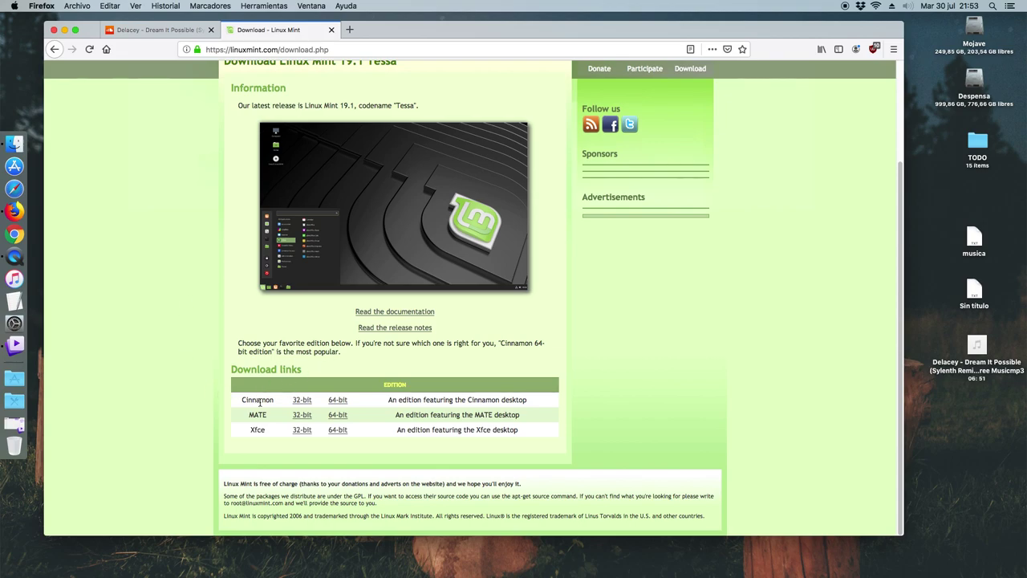
{"action": "left_click", "coordinate": [340, 402]}
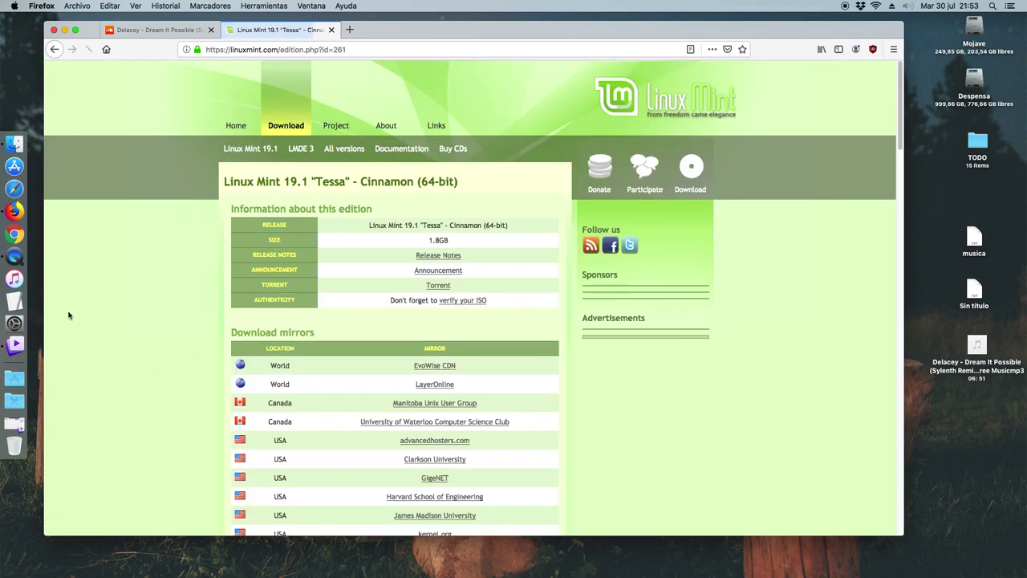
Step: Copy the HEAnet mirror's download link address
{"action": "scroll", "coordinate": [232, 316], "scroll_direction": "down", "scroll_amount": 5}
{"action": "scroll", "coordinate": [232, 316], "scroll_direction": "down", "scroll_amount": 10}
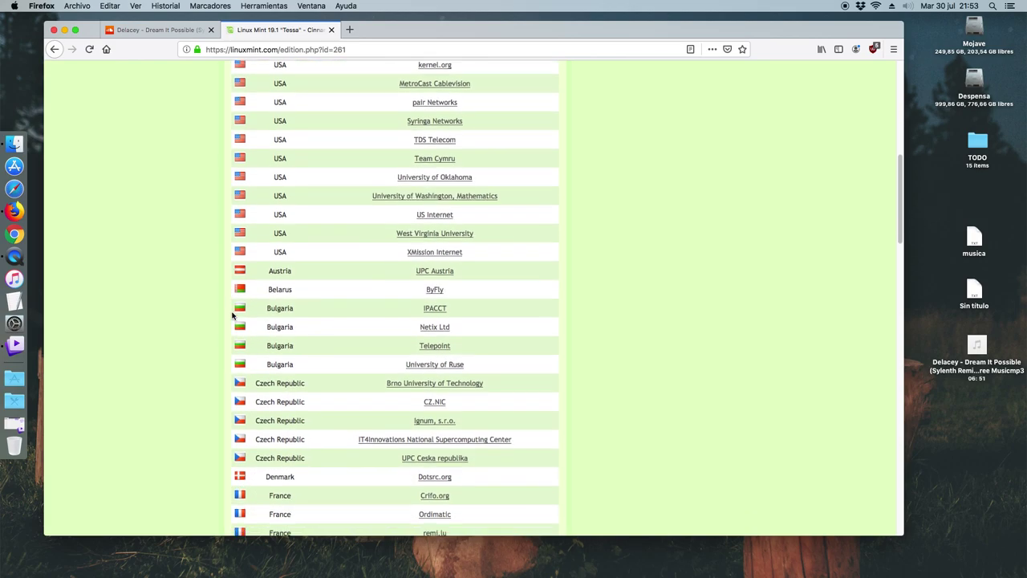
{"action": "scroll", "coordinate": [242, 312], "scroll_direction": "down", "scroll_amount": 1}
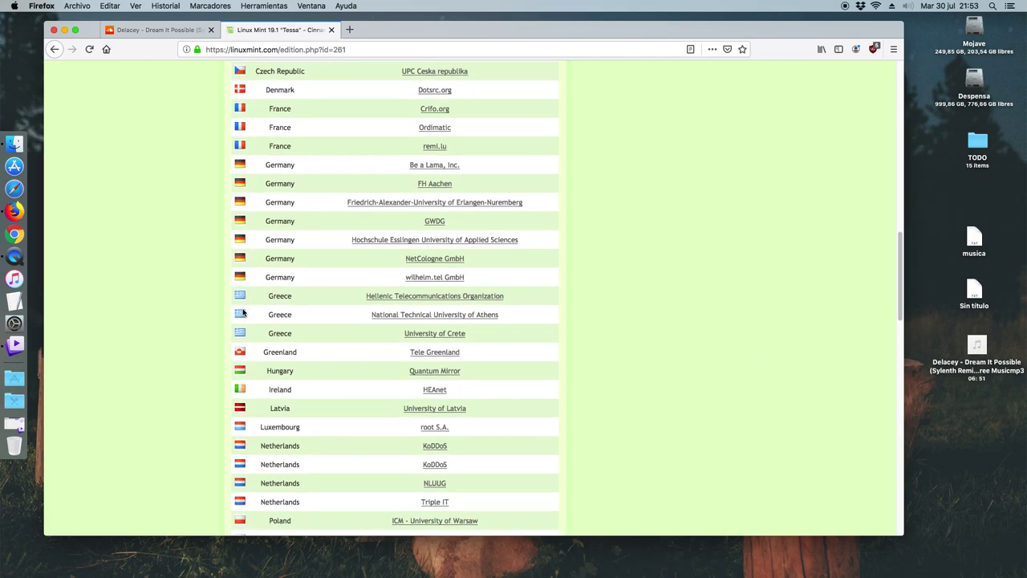
{"action": "right_click", "coordinate": [437, 392]}
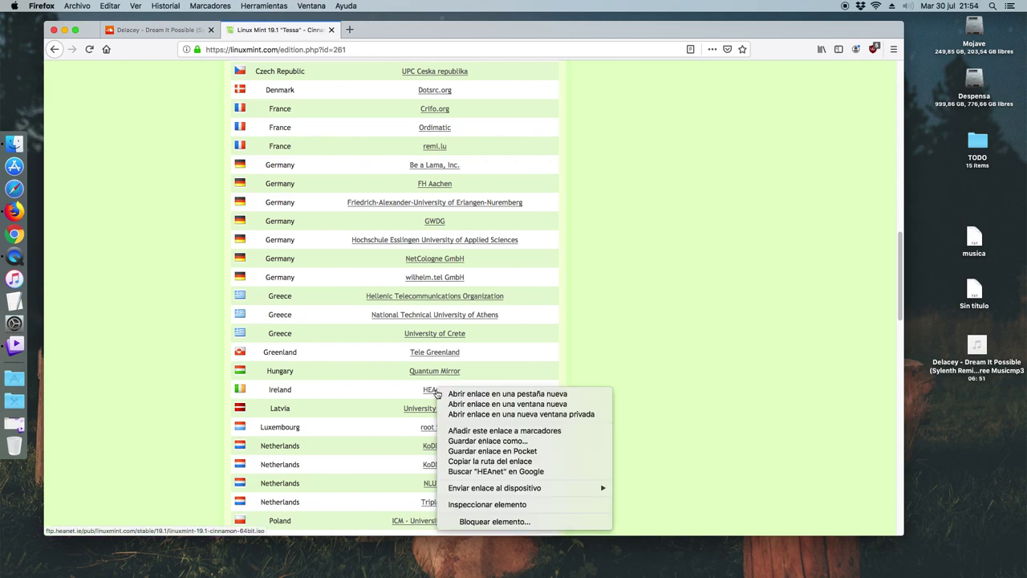
{"action": "left_click", "coordinate": [478, 461]}
Step: In a new tab, paste the HEAnet link and trim it back toward /pub/linuxmint.com/
{"action": "left_click", "coordinate": [349, 29]}
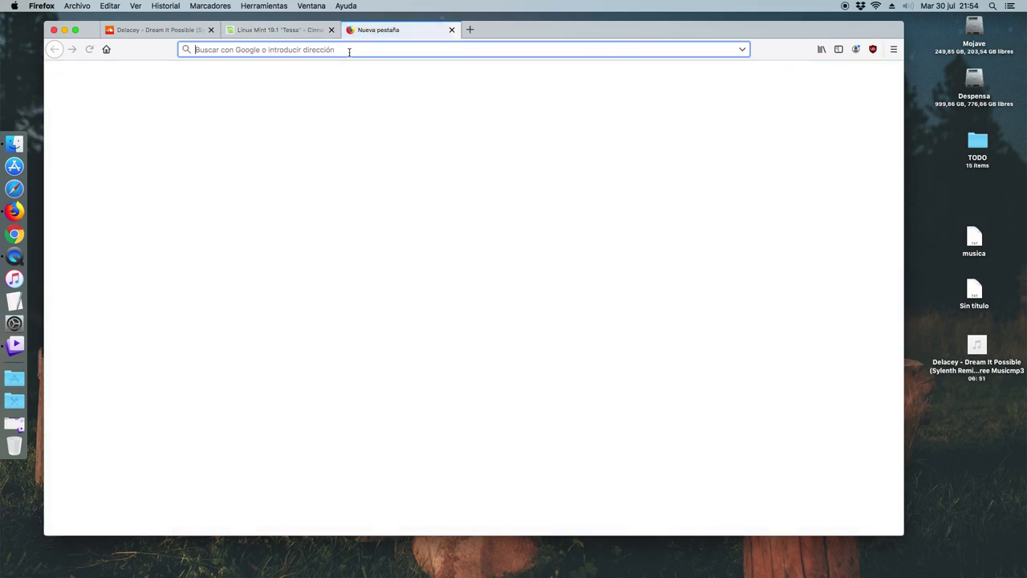
{"action": "right_click", "coordinate": [349, 52]}
{"action": "left_click", "coordinate": [371, 93]}
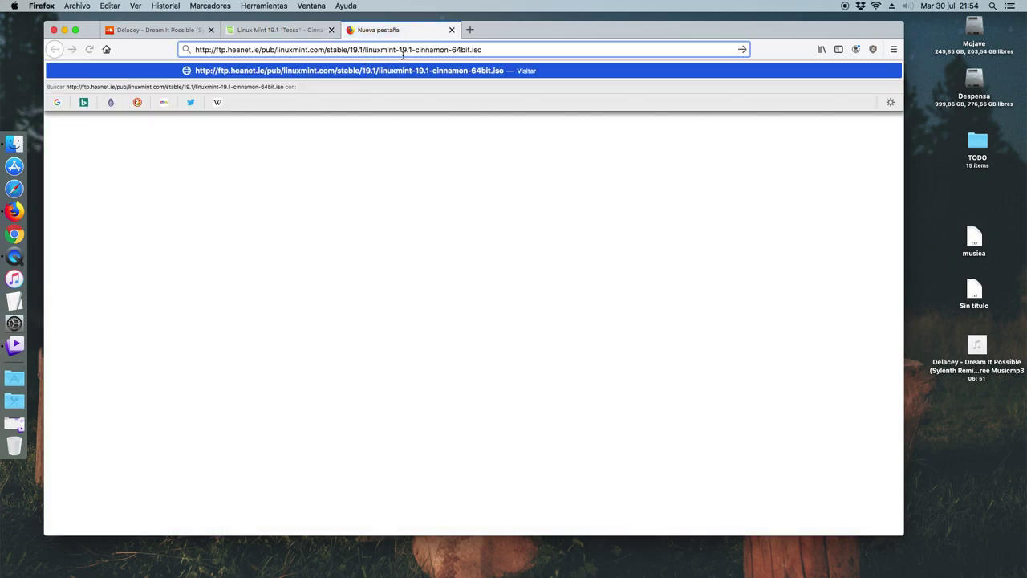
{"action": "key", "text": "BackSpace"}
{"action": "key", "text": "BackSpace"}
{"action": "key", "text": "BackSpace"}
{"action": "key", "text": "BackSpace"}
{"action": "key", "text": "BackSpace"}
{"action": "key", "text": "BackSpace"}
{"action": "key", "text": "BackSpace"}
{"action": "key", "text": "BackSpace"}
{"action": "key", "text": "BackSpace"}
{"action": "key", "text": "BackSpace"}
{"action": "key", "text": "BackSpace"}
{"action": "key", "text": "BackSpace"}
{"action": "key", "text": "BackSpace"}
{"action": "key", "text": "BackSpace"}
{"action": "key", "text": "BackSpace"}
{"action": "key", "text": "BackSpace"}
{"action": "key", "text": "BackSpace"}
{"action": "key", "text": "BackSpace"}
{"action": "key", "text": "BackSpace"}
{"action": "key", "text": "BackSpace"}
{"action": "key", "text": "BackSpace"}
{"action": "key", "text": "BackSpace"}
{"action": "key", "text": "BackSpace"}
{"action": "key", "text": "BackSpace"}
{"action": "key", "text": "BackSpace"}
{"action": "key", "text": "BackSpace"}
{"action": "key", "text": "BackSpace"}
{"action": "key", "text": "BackSpace"}
{"action": "key", "text": "BackSpace"}
{"action": "key", "text": "BackSpace"}
{"action": "key", "text": "BackSpace"}
{"action": "key", "text": "BackSpace"}
{"action": "key", "text": "BackSpace"}
{"action": "key", "text": "BackSpace"}
{"action": "key", "text": "BackSpace"}
{"action": "key", "text": "BackSpace"}
{"action": "key", "text": "BackSpace"}
{"action": "key", "text": "BackSpace"}
{"action": "key", "text": "BackSpace"}
{"action": "key", "text": "BackSpace"}
{"action": "key", "text": "BackSpace"}
{"action": "key", "text": "BackSpace"}
{"action": "key", "text": "BackSpace"}
{"action": "key", "text": "BackSpace"}
{"action": "key", "text": "BackSpace"}
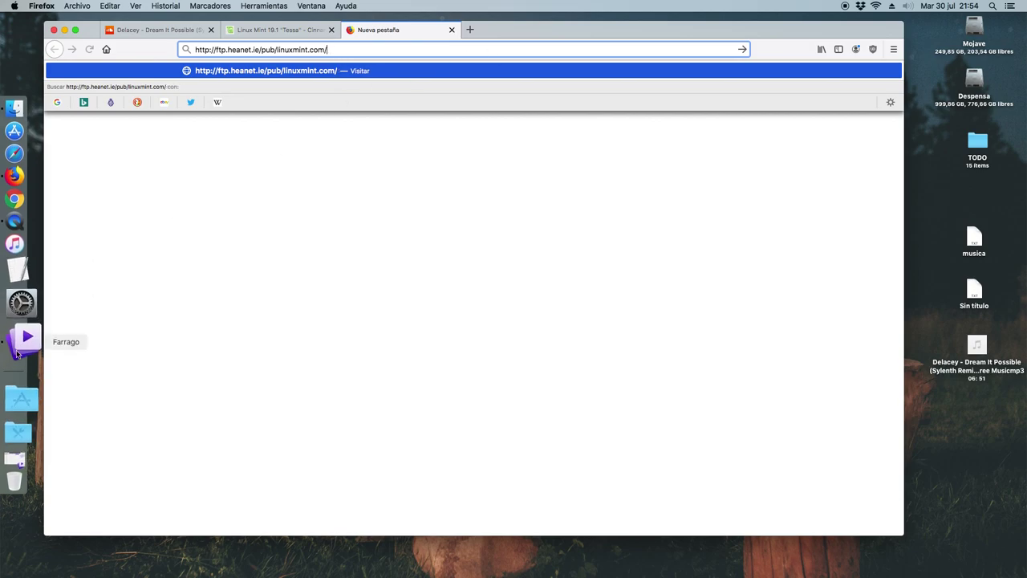
Step: Load the HEAnet /pub/linuxmint.com/ listing and open the stable/19.2/ folder
{"action": "left_click", "coordinate": [17, 354]}
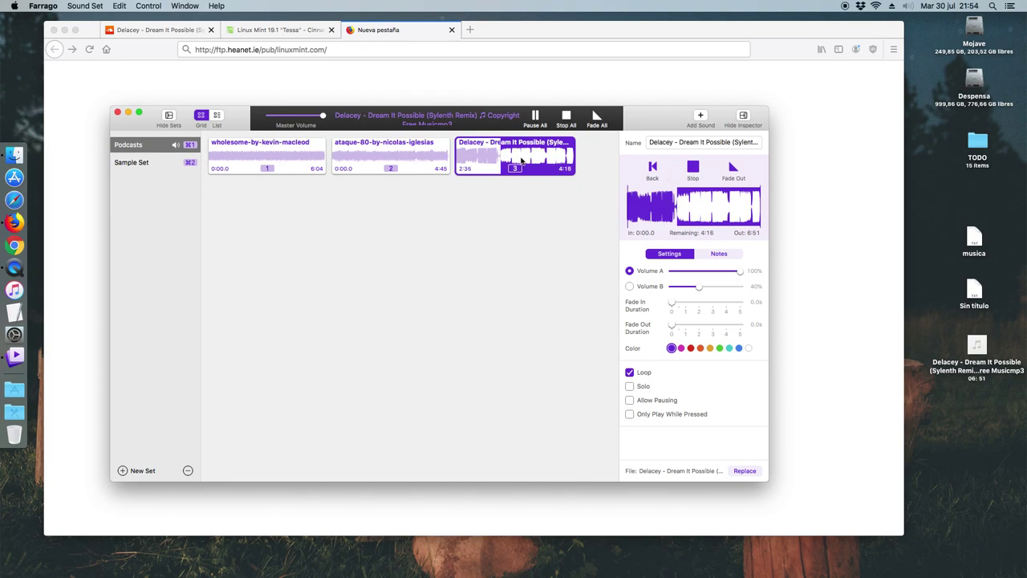
{"action": "left_click", "coordinate": [127, 111]}
{"action": "left_click", "coordinate": [351, 51]}
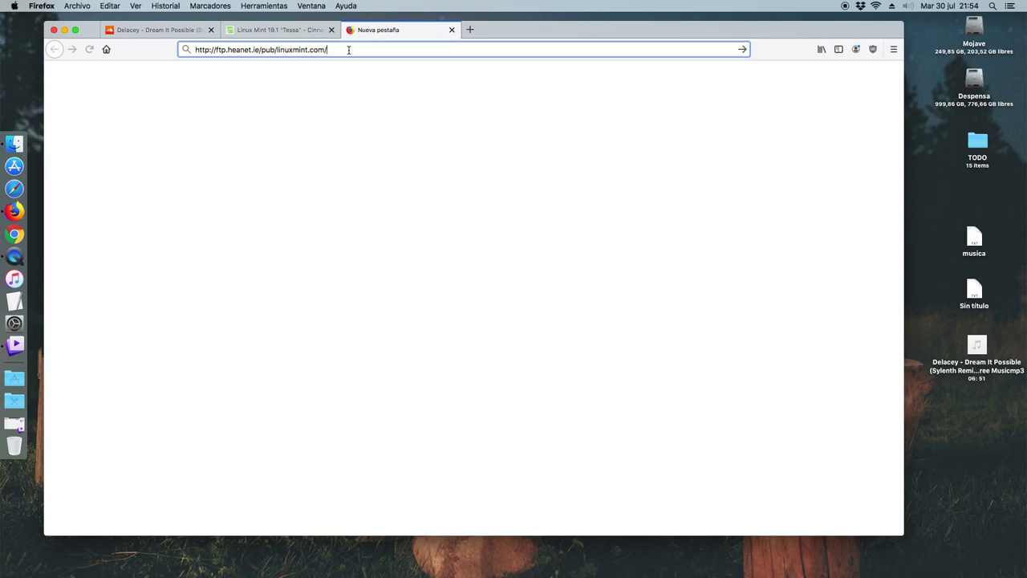
{"action": "key", "text": "Return"}
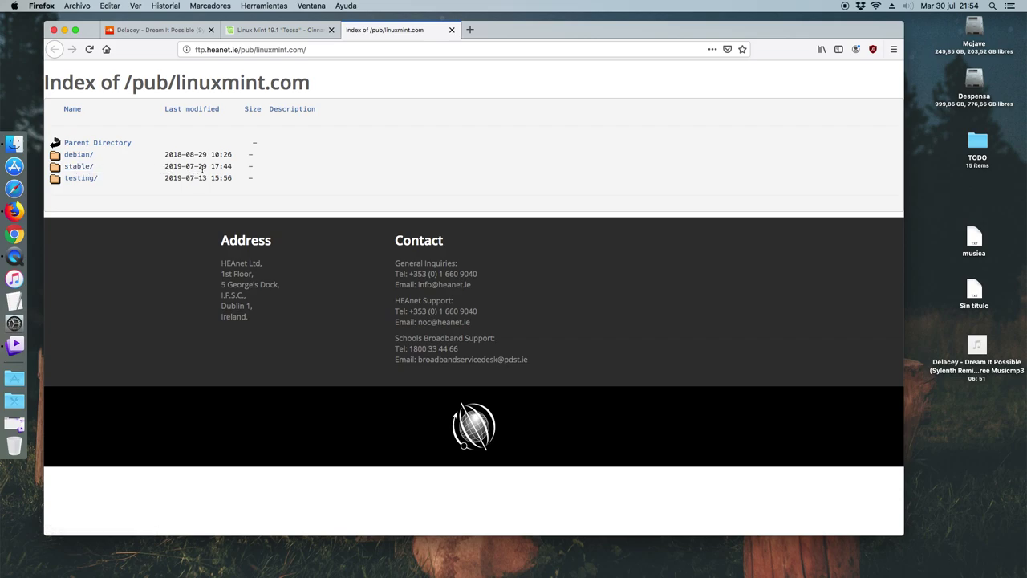
{"action": "left_click", "coordinate": [81, 166]}
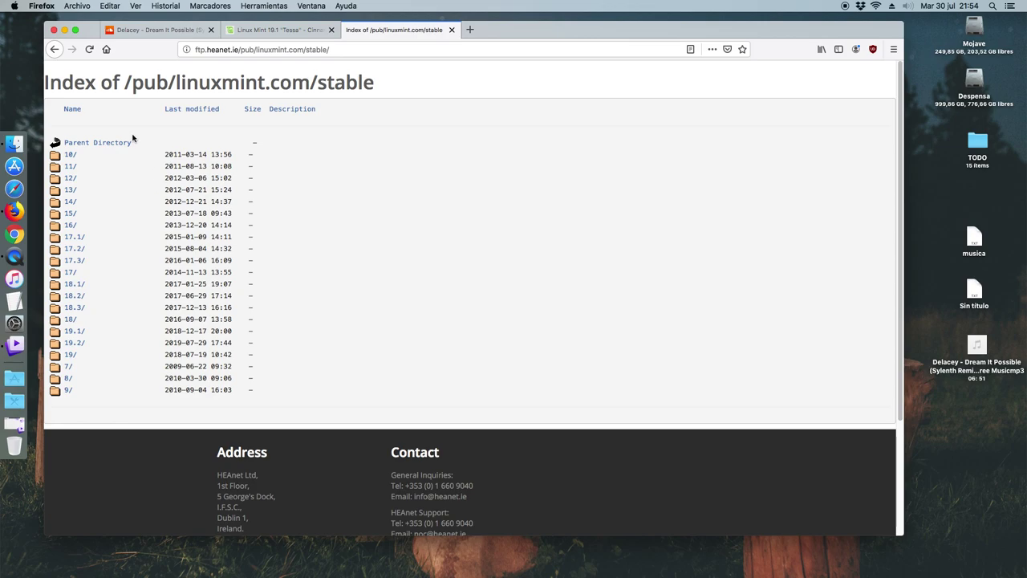
{"action": "left_click", "coordinate": [75, 344]}
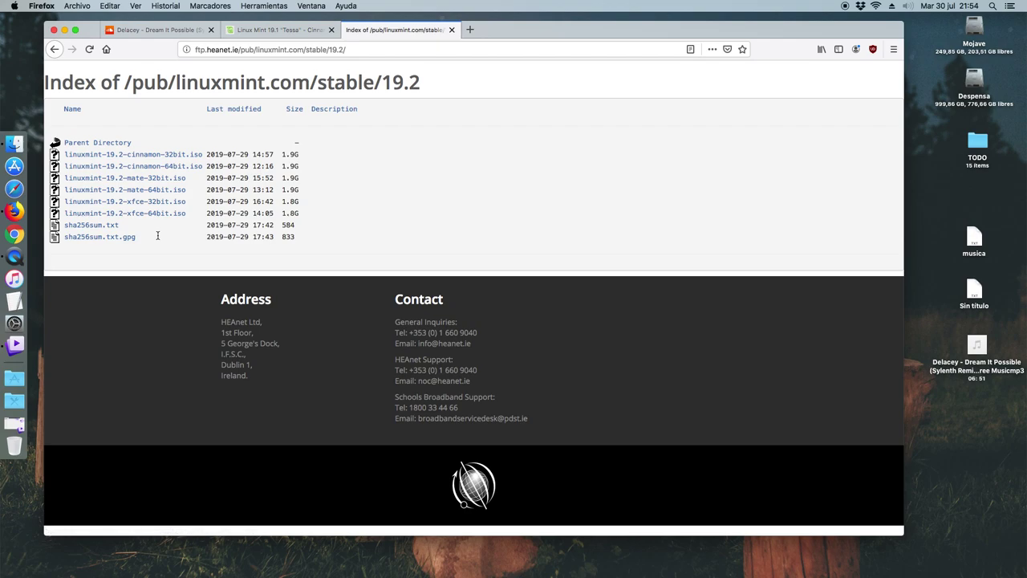
Step: Open the iSOS folder from the home folder and show it as a list
{"action": "left_click", "coordinate": [64, 31]}
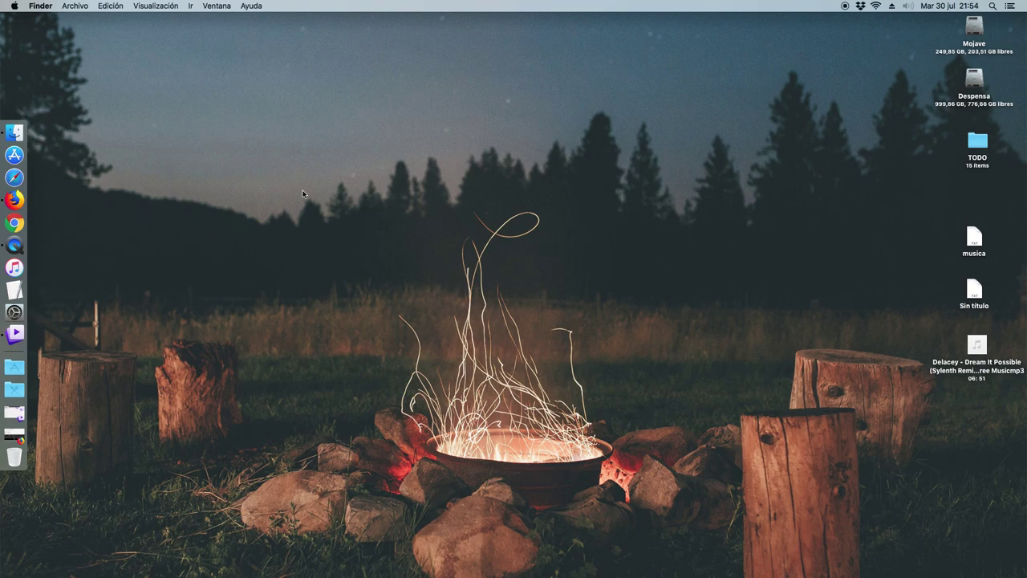
{"action": "left_click", "coordinate": [14, 132]}
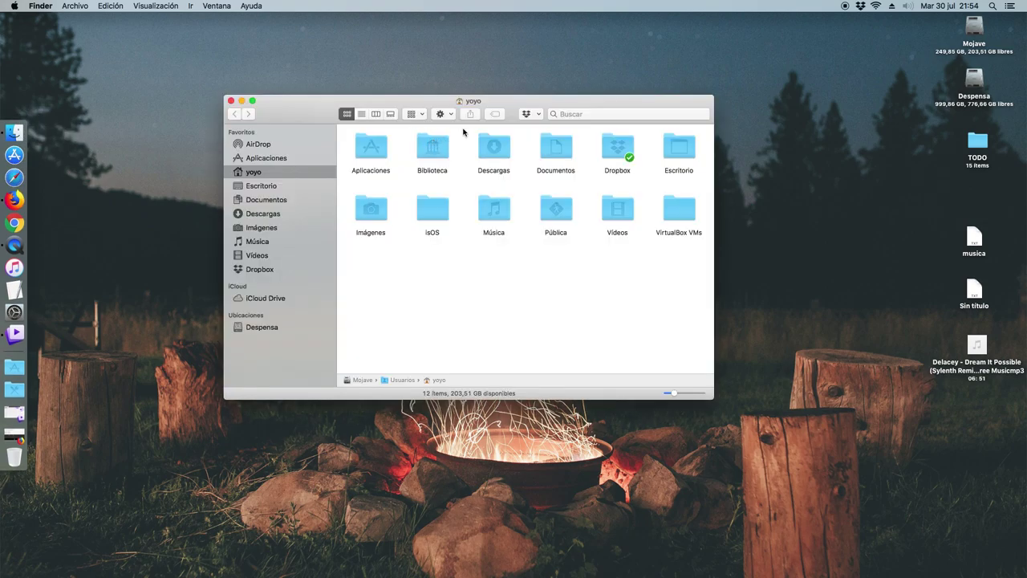
{"action": "left_click_drag", "start_coordinate": [323, 108], "coordinate": [290, 90]}
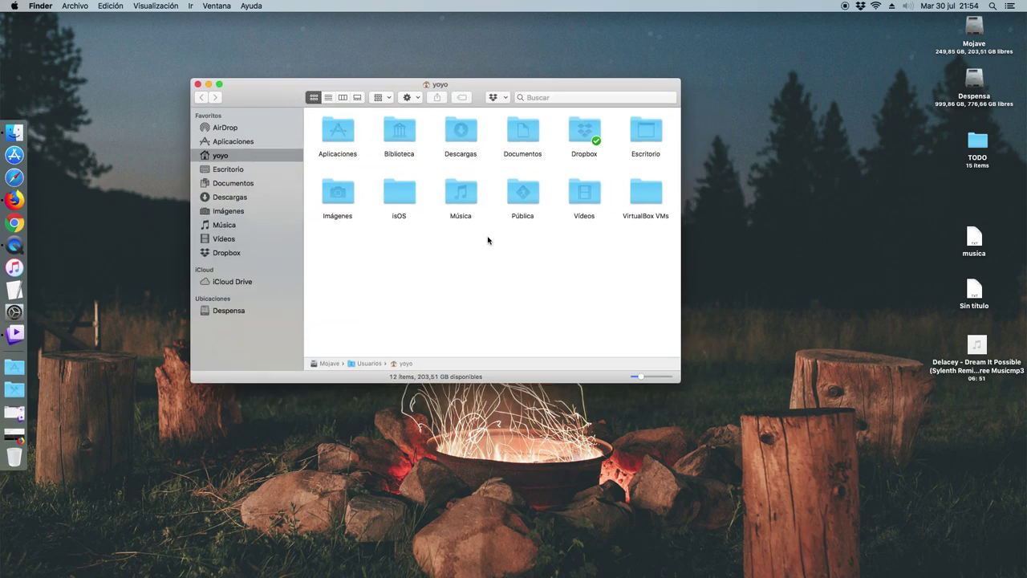
{"action": "double_click", "coordinate": [398, 192]}
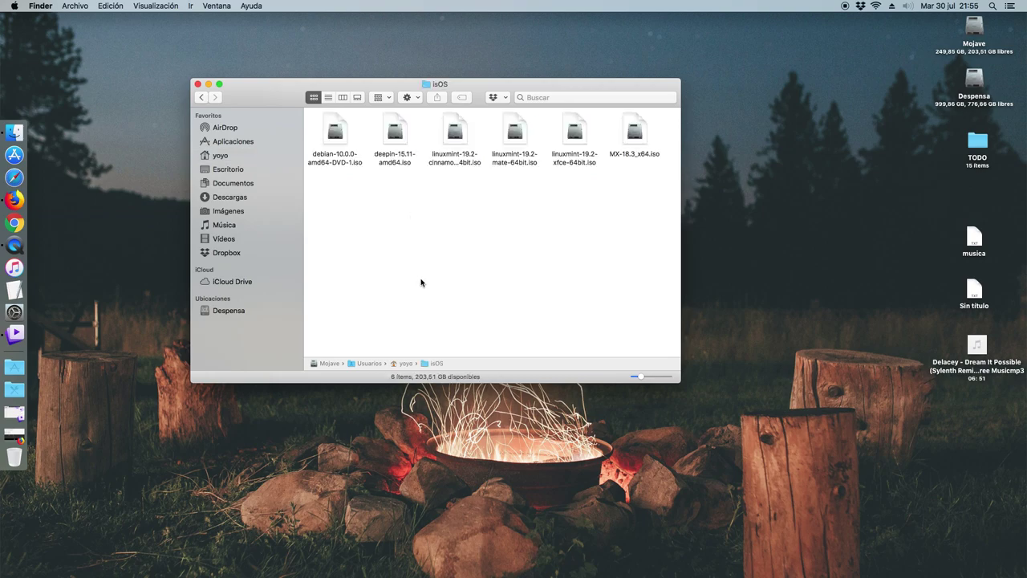
{"action": "left_click", "coordinate": [328, 97]}
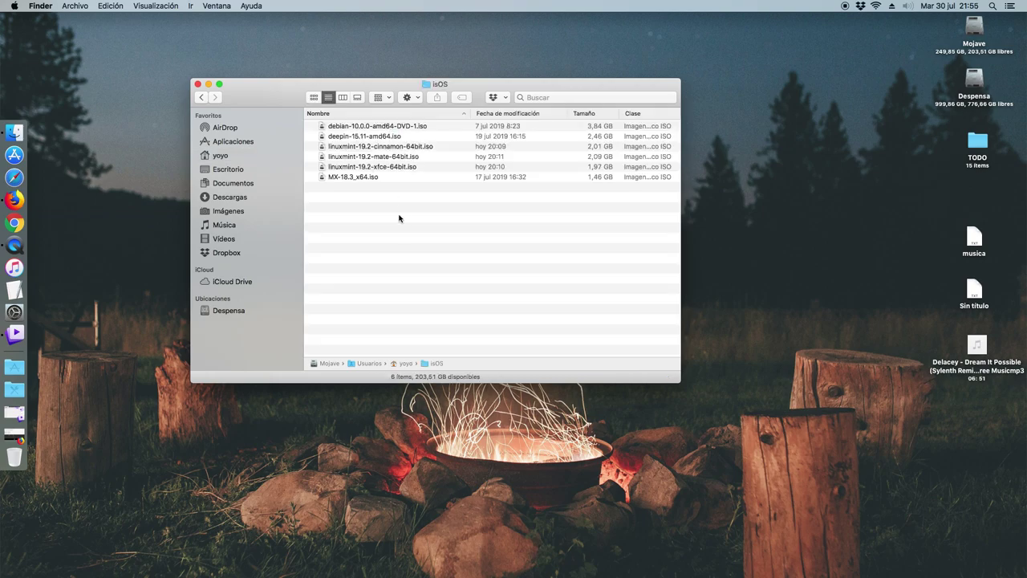
Step: Review the Linux Mint Cinnamon, MATE and Xfce ISOs, close the folder, and launch VirtualBox
{"action": "left_click", "coordinate": [380, 147]}
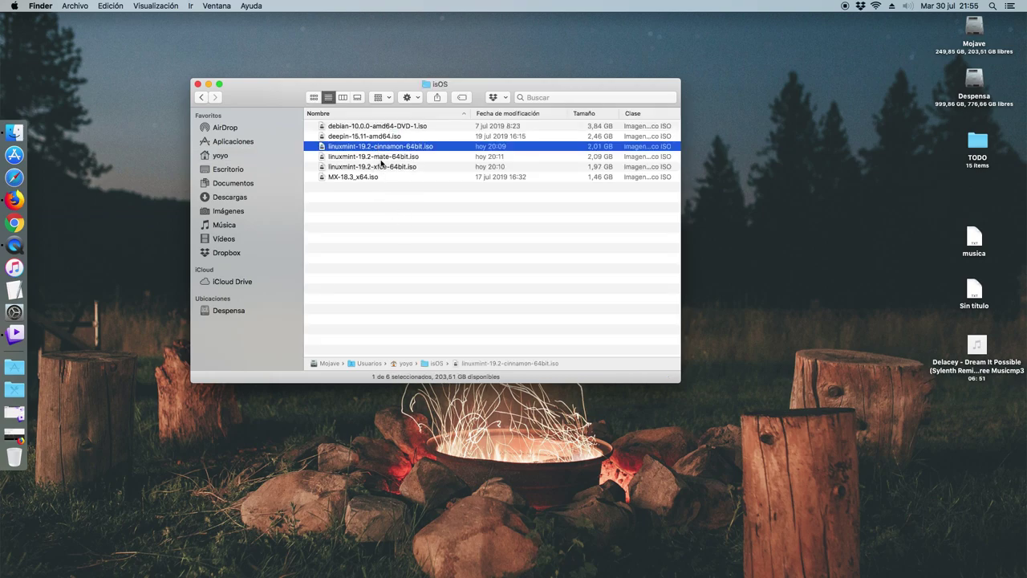
{"action": "left_click", "coordinate": [389, 158]}
{"action": "left_click", "coordinate": [388, 168]}
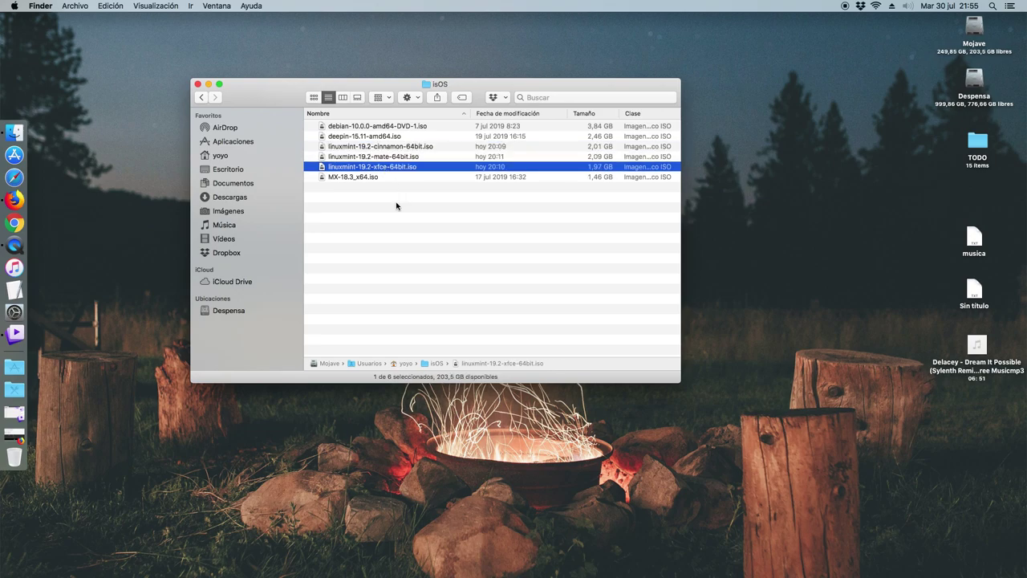
{"action": "left_click", "coordinate": [198, 84]}
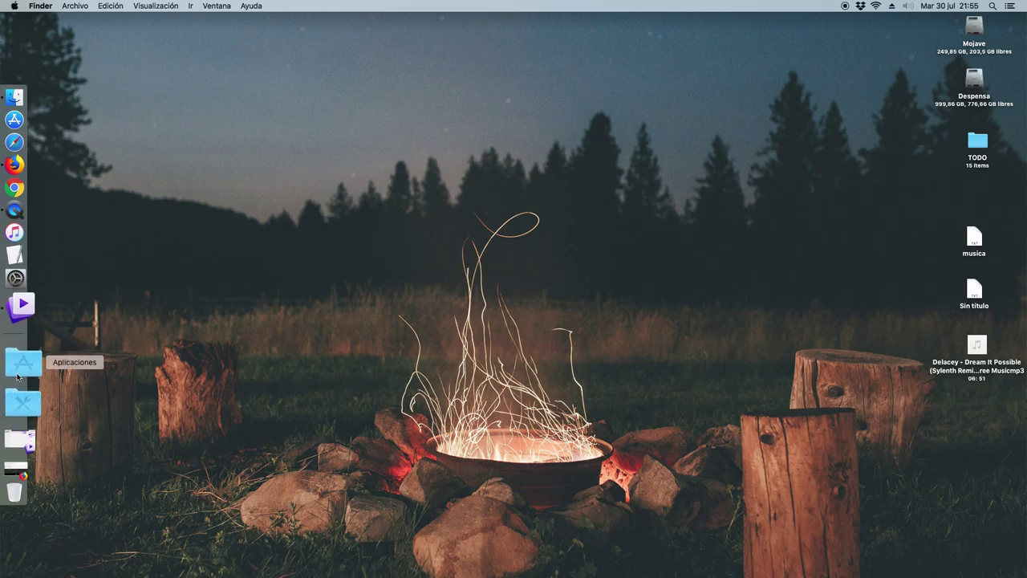
{"action": "left_click", "coordinate": [14, 367]}
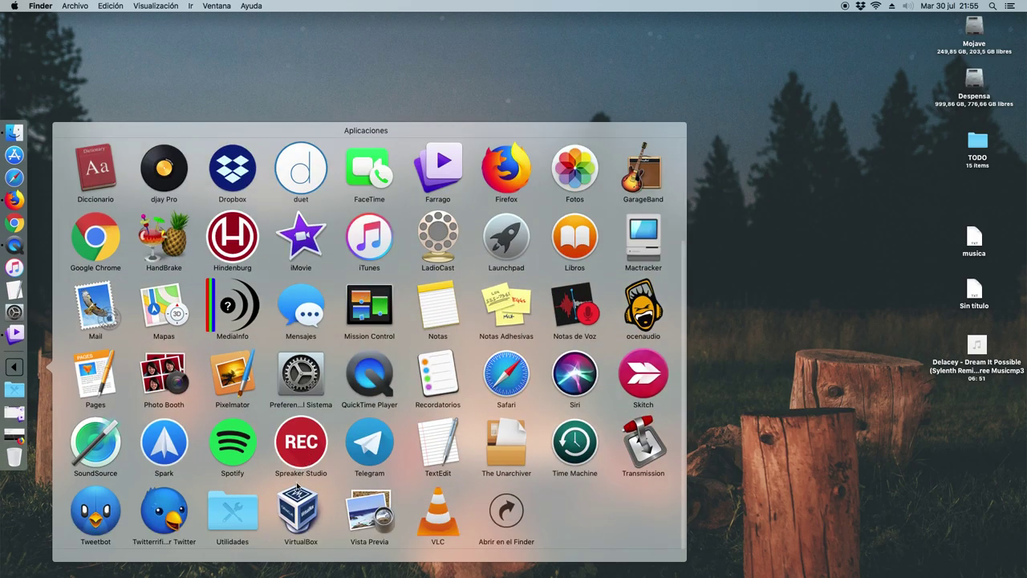
{"action": "left_click", "coordinate": [299, 511]}
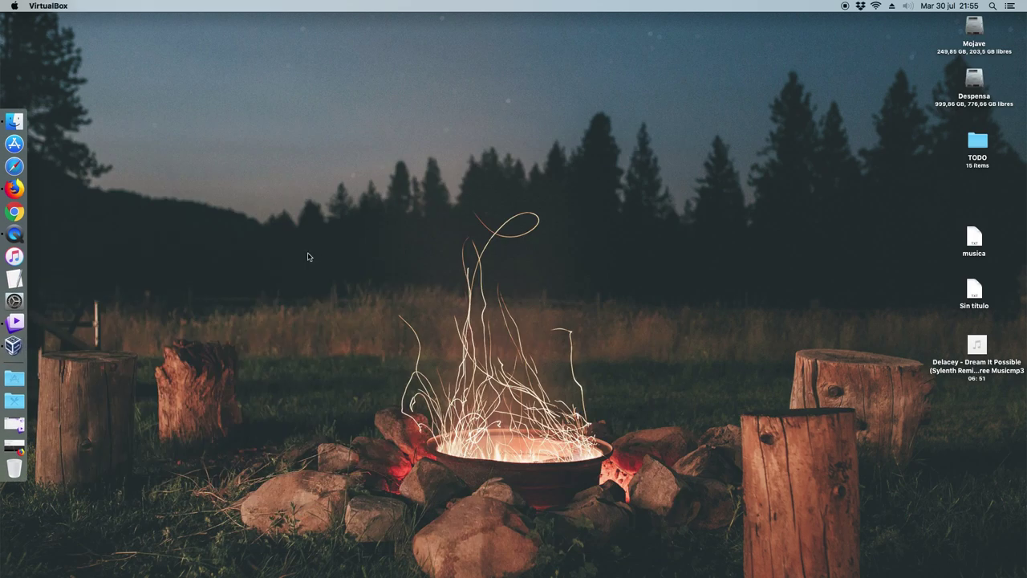
Step: Start a new VM named Linux Mint, type Linux, version Ubuntu (64-bit), and continue
{"action": "left_click_drag", "start_coordinate": [184, 23], "coordinate": [271, 50]}
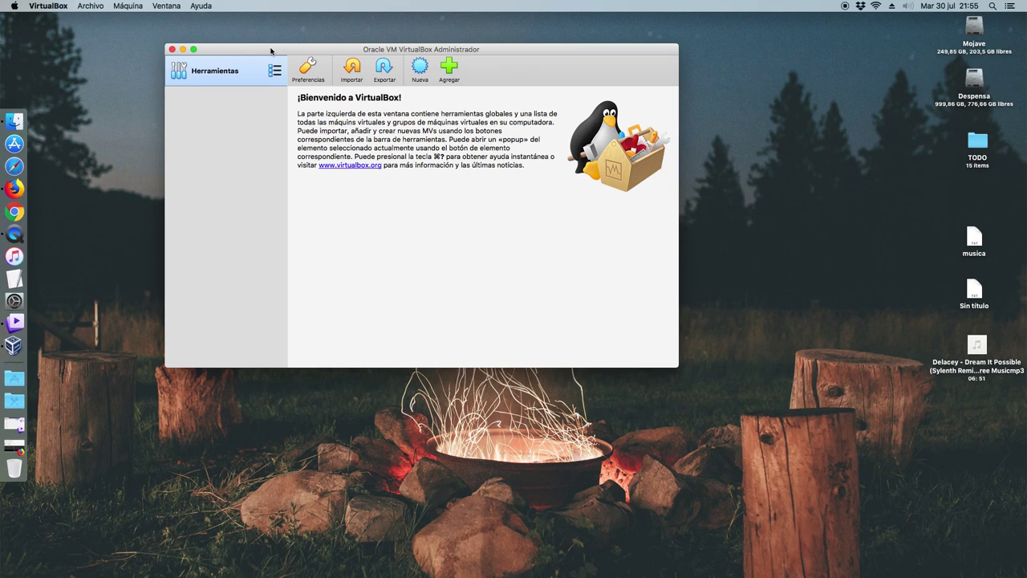
{"action": "left_click_drag", "start_coordinate": [270, 51], "coordinate": [258, 48]}
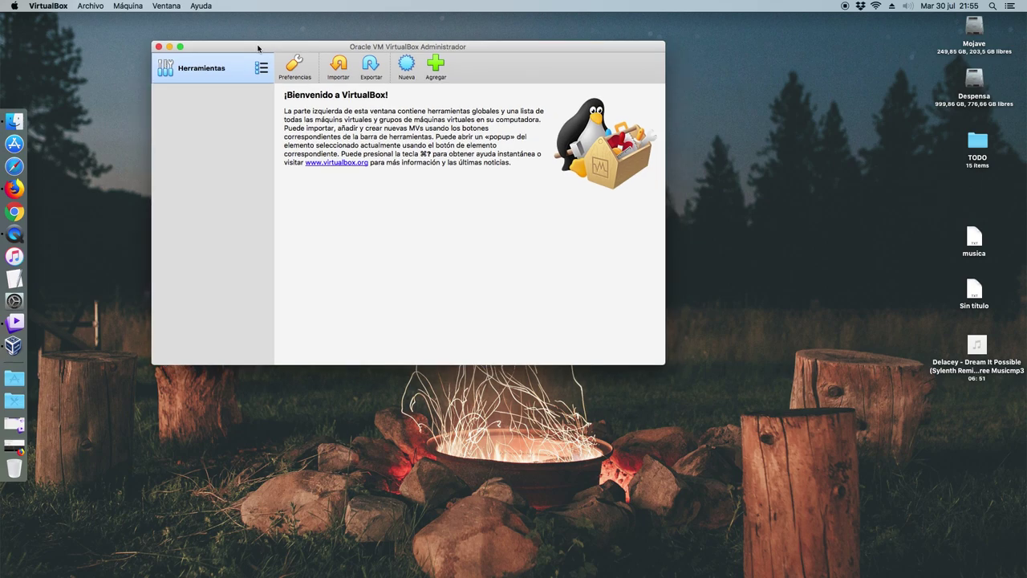
{"action": "left_click", "coordinate": [402, 73]}
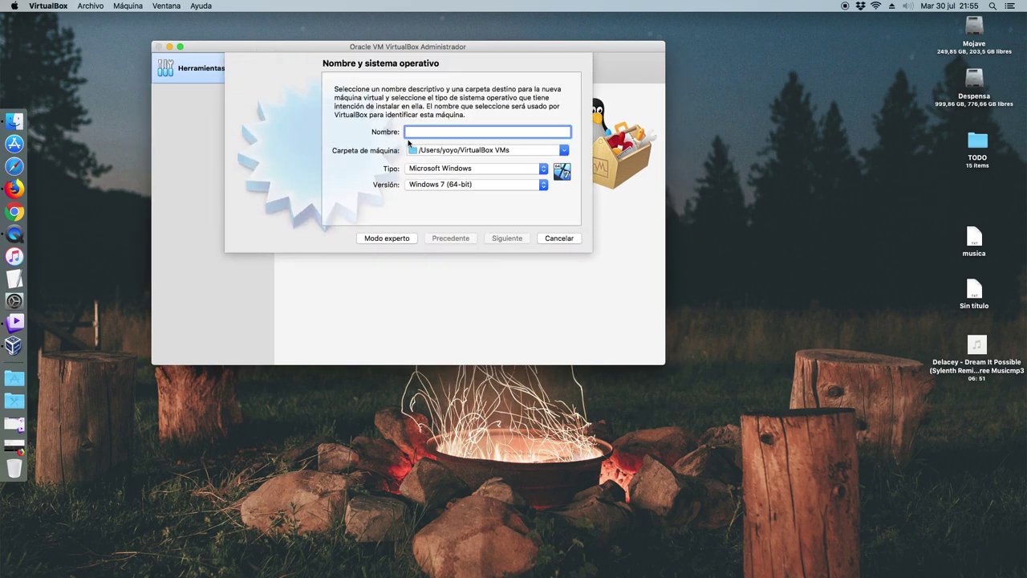
{"action": "left_click", "coordinate": [431, 171]}
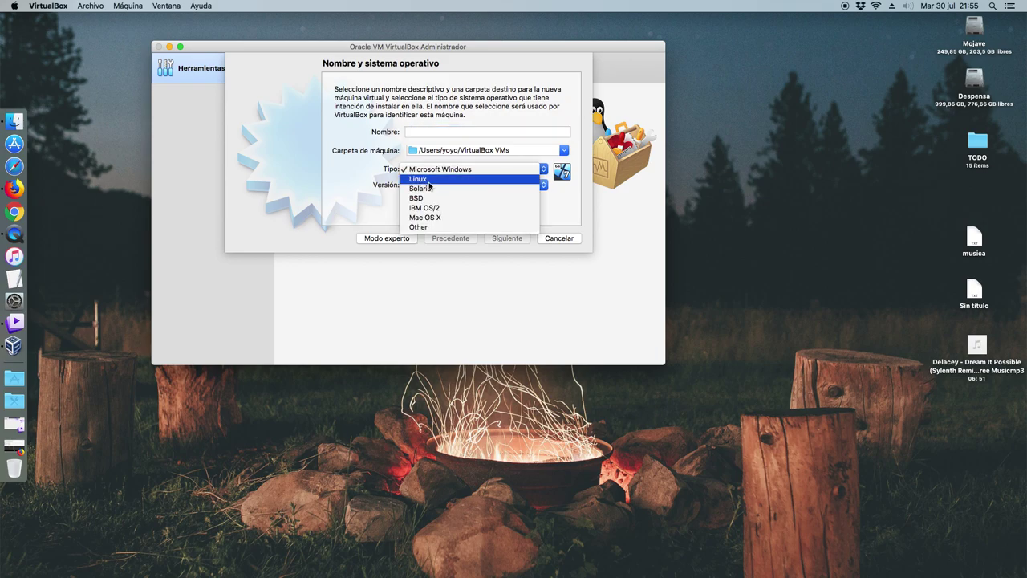
{"action": "left_click", "coordinate": [430, 178]}
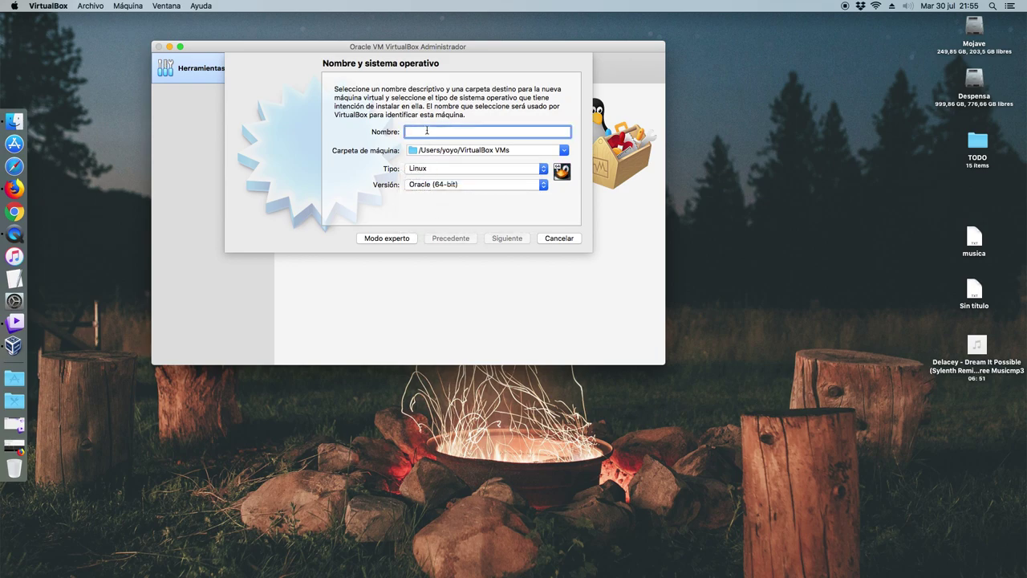
{"action": "type", "text": "Linux Mint"}
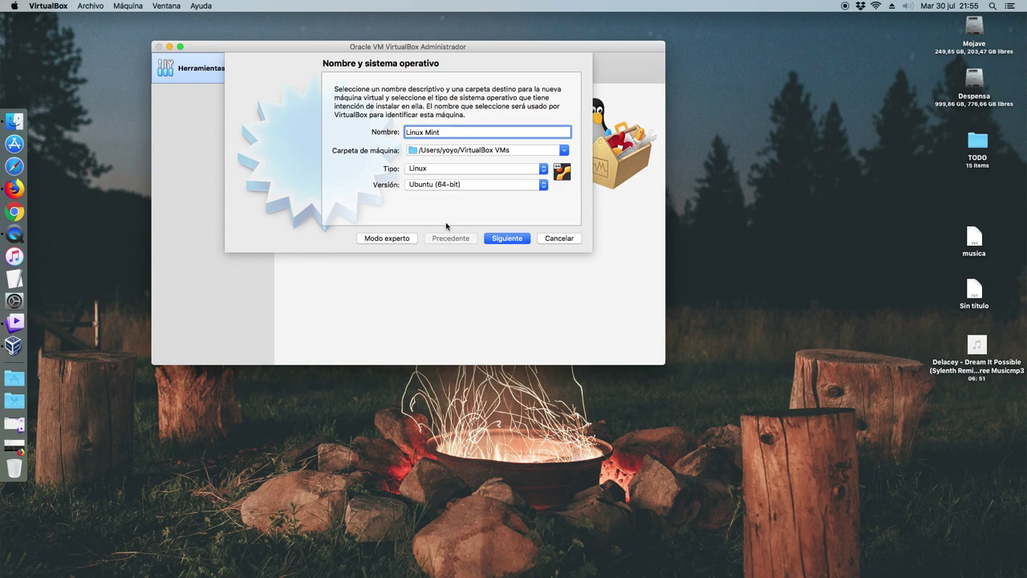
{"action": "left_click", "coordinate": [502, 240]}
Step: Give the Linux Mint VM 4096 MB of memory
{"action": "left_click_drag", "start_coordinate": [347, 132], "coordinate": [366, 141]}
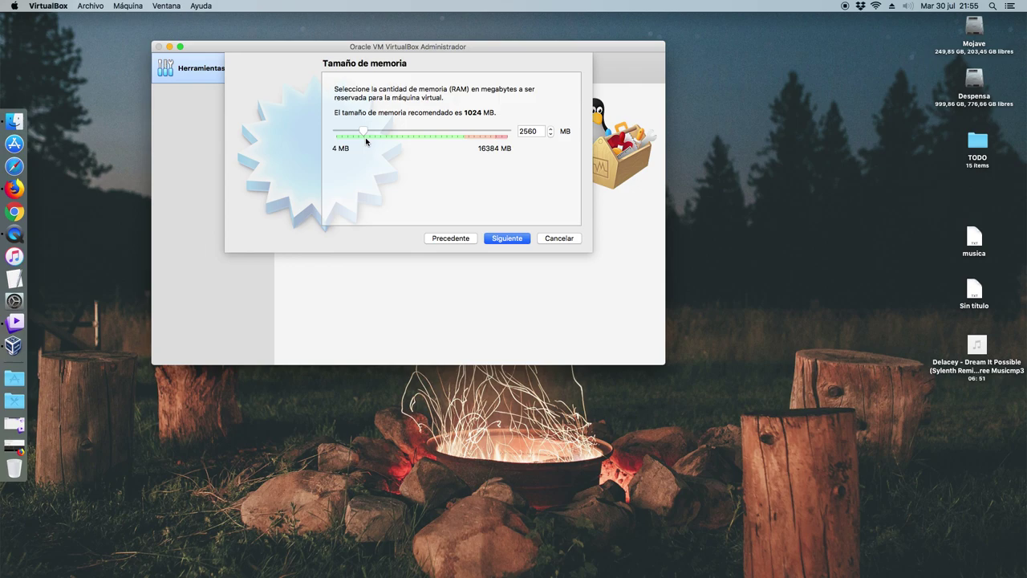
{"action": "left_click_drag", "start_coordinate": [366, 133], "coordinate": [384, 134]}
{"action": "left_click", "coordinate": [507, 241]}
Step: Create a new dynamically allocated 25 GB VDI virtual disk to finish the machine
{"action": "left_click", "coordinate": [514, 239]}
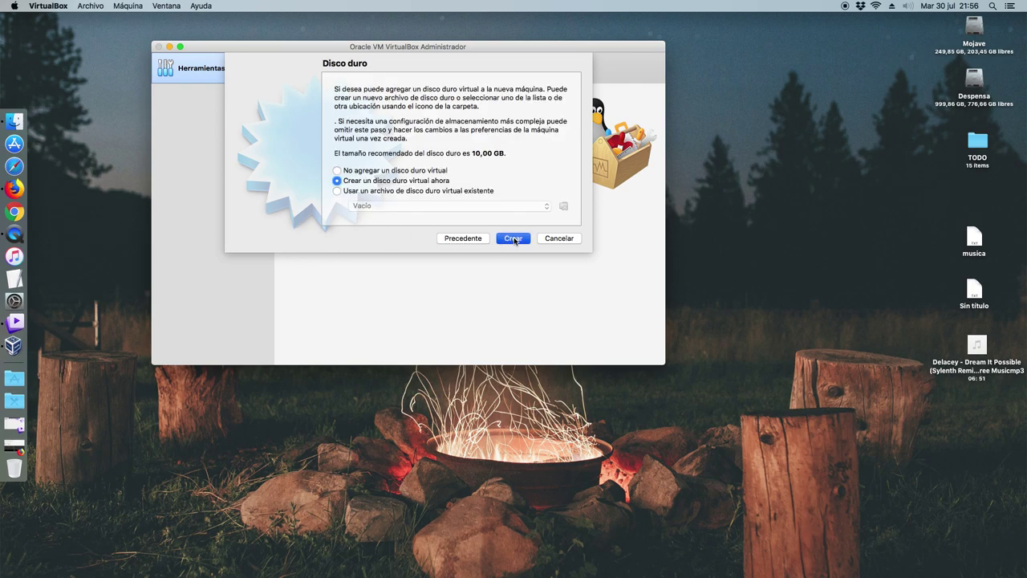
{"action": "left_click", "coordinate": [527, 273]}
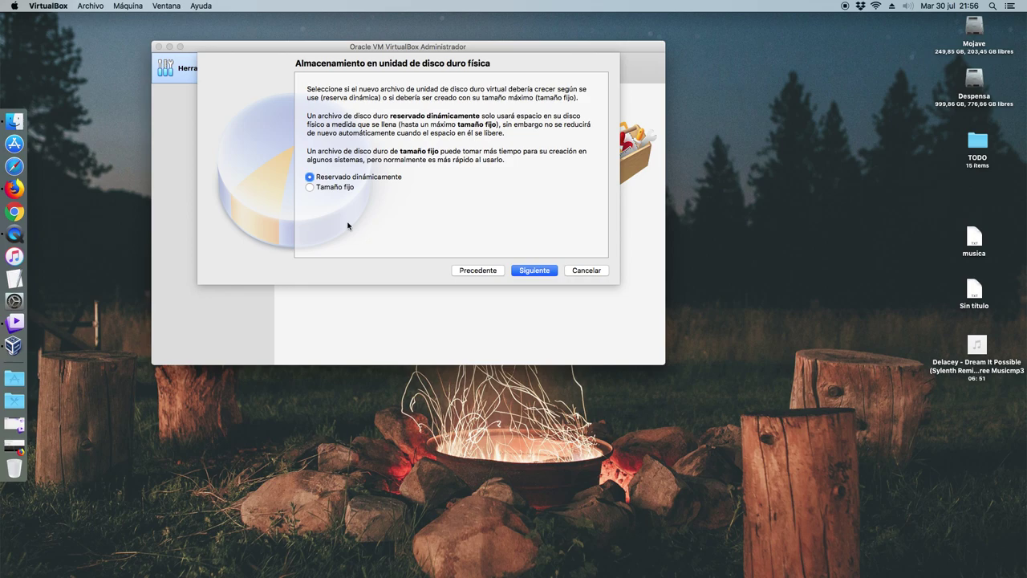
{"action": "left_click", "coordinate": [535, 275]}
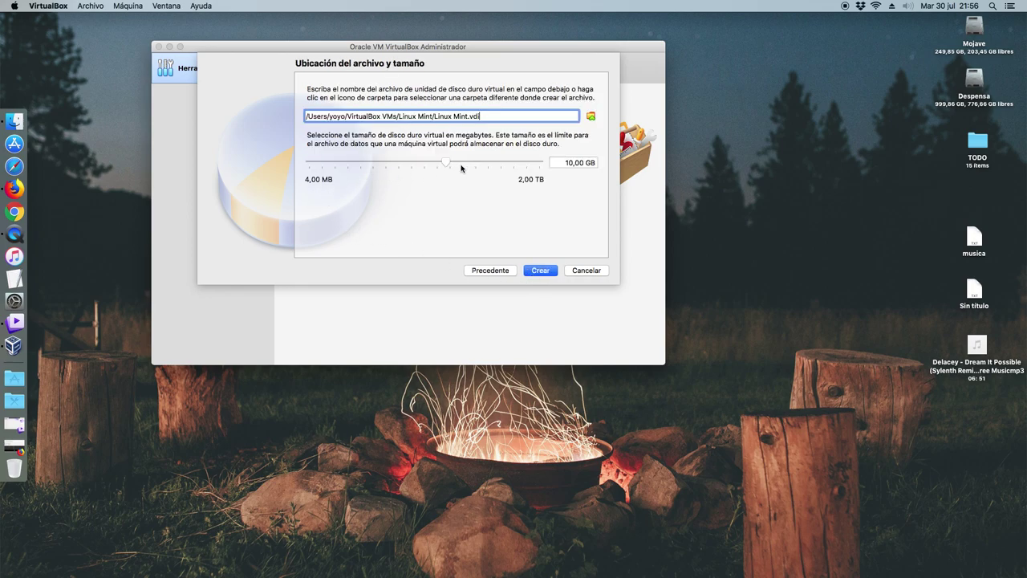
{"action": "left_click_drag", "start_coordinate": [451, 166], "coordinate": [460, 167]}
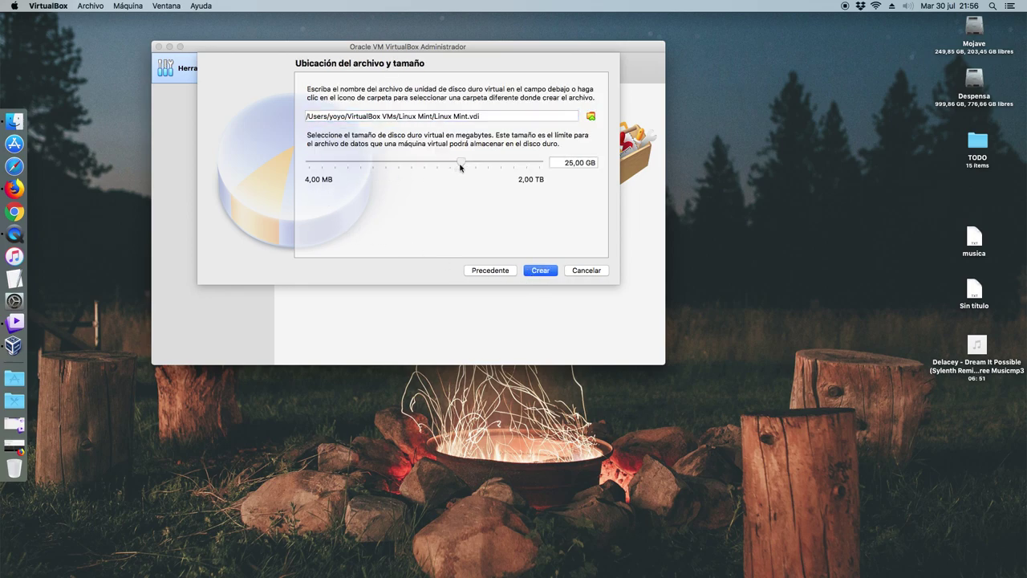
{"action": "left_click", "coordinate": [540, 273]}
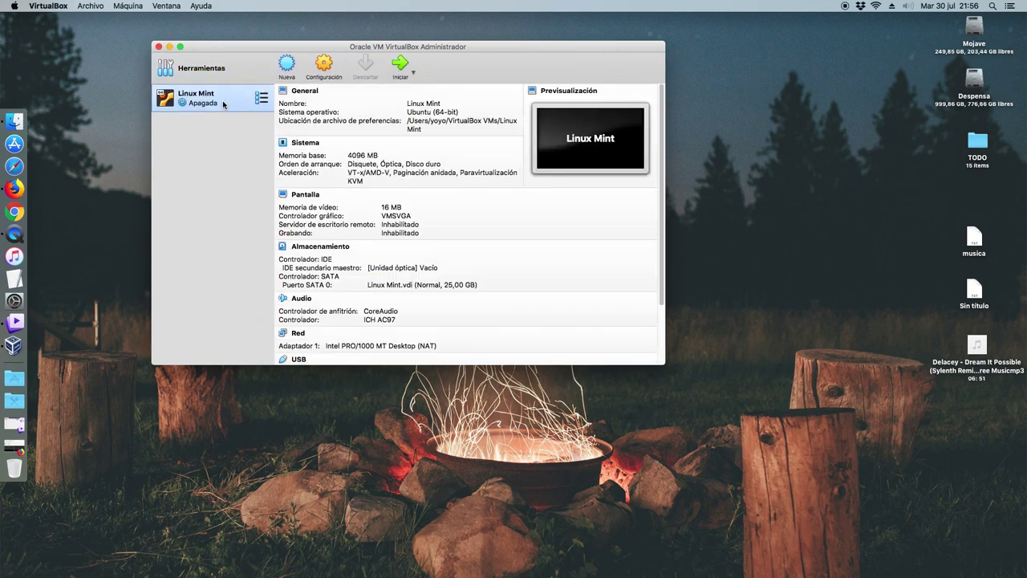
Step: In Linux Mint's settings, make clipboard sharing and drag and drop bidirectional
{"action": "left_click", "coordinate": [324, 65]}
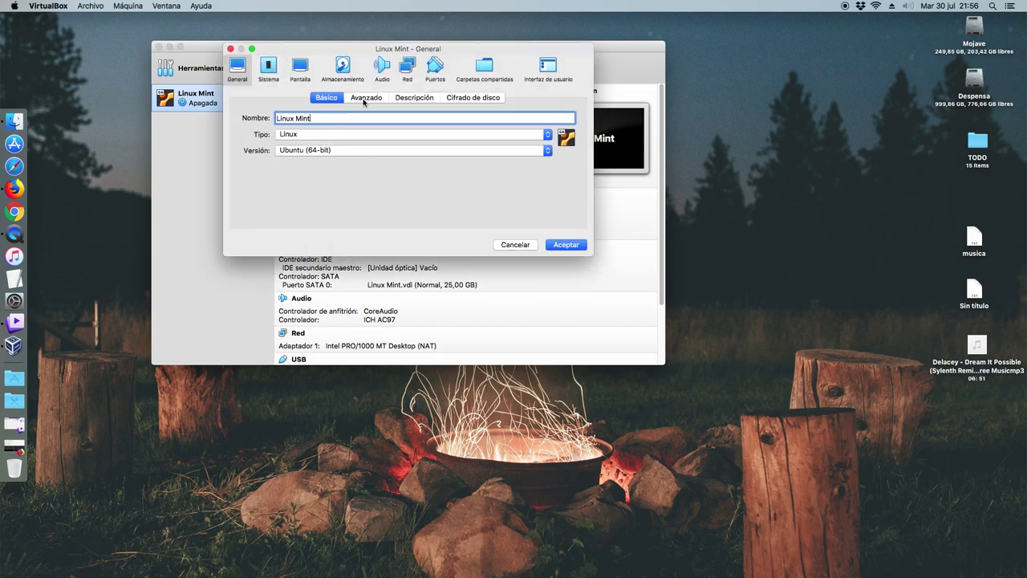
{"action": "left_click", "coordinate": [366, 97]}
{"action": "left_click", "coordinate": [342, 138]}
{"action": "left_click", "coordinate": [349, 169]}
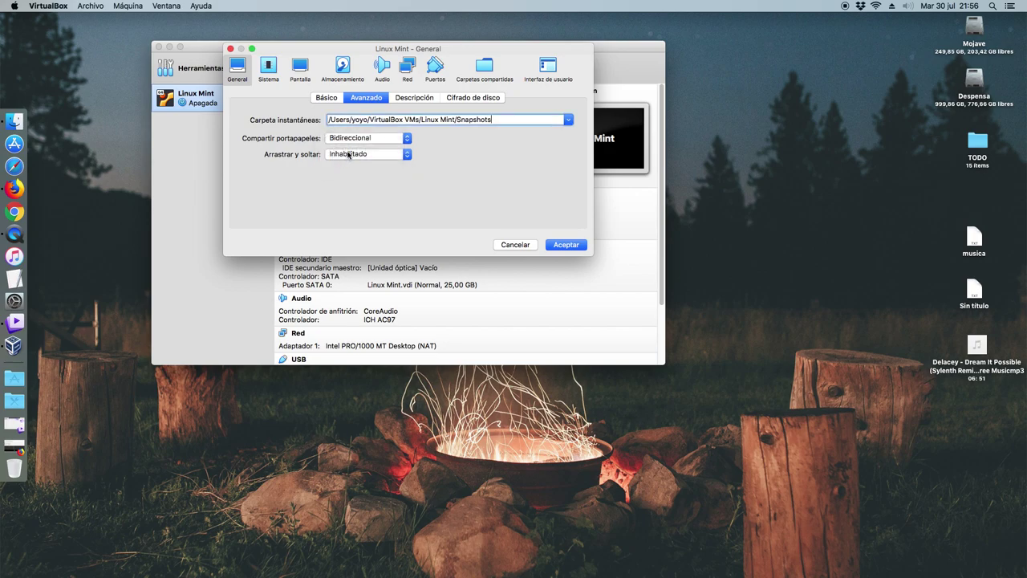
{"action": "left_click", "coordinate": [347, 155]}
{"action": "left_click", "coordinate": [349, 184]}
Step: Set the processor count to 2 and enable PAE/NX in System settings
{"action": "left_click", "coordinate": [269, 73]}
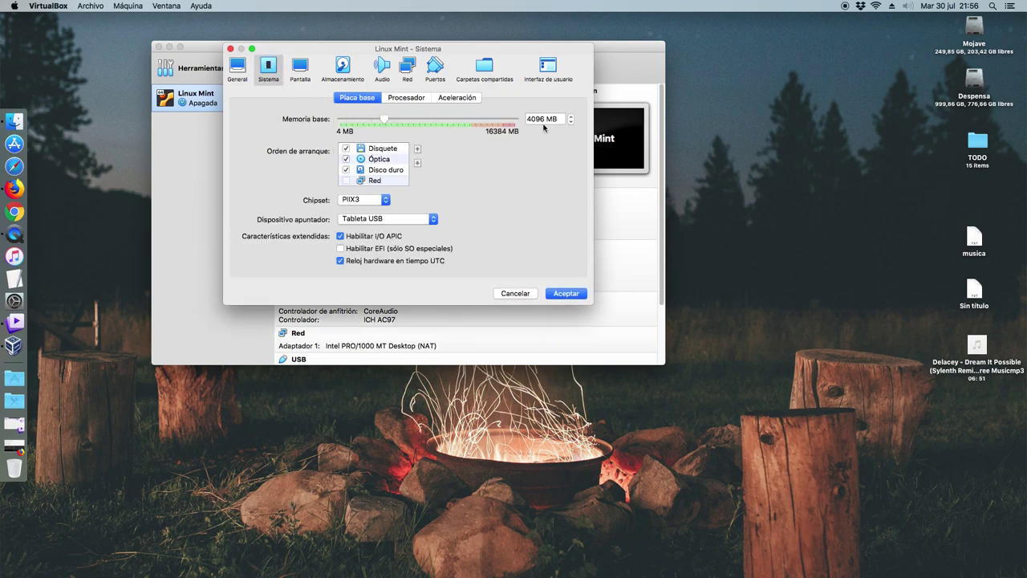
{"action": "left_click", "coordinate": [402, 99]}
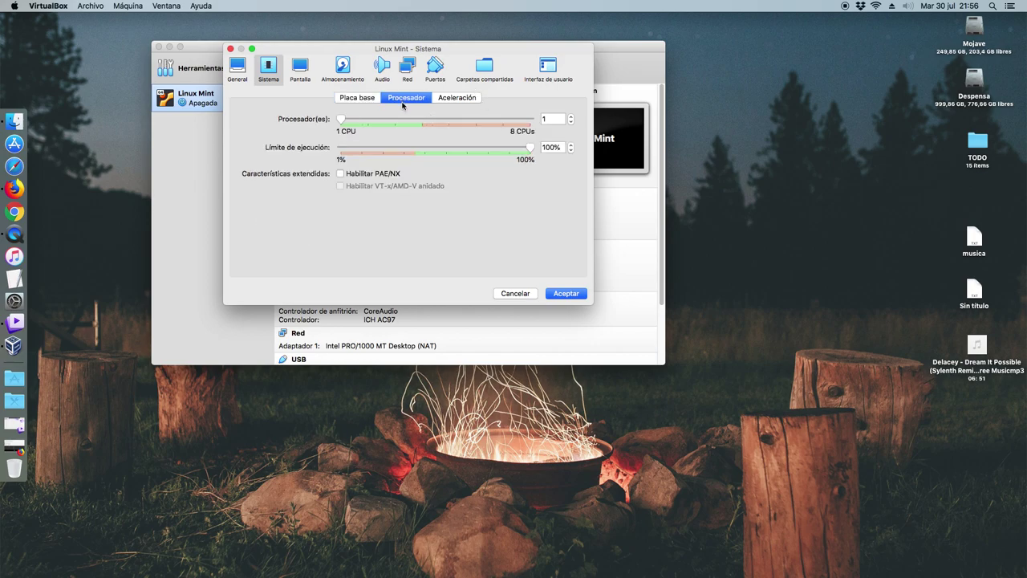
{"action": "left_click", "coordinate": [571, 118]}
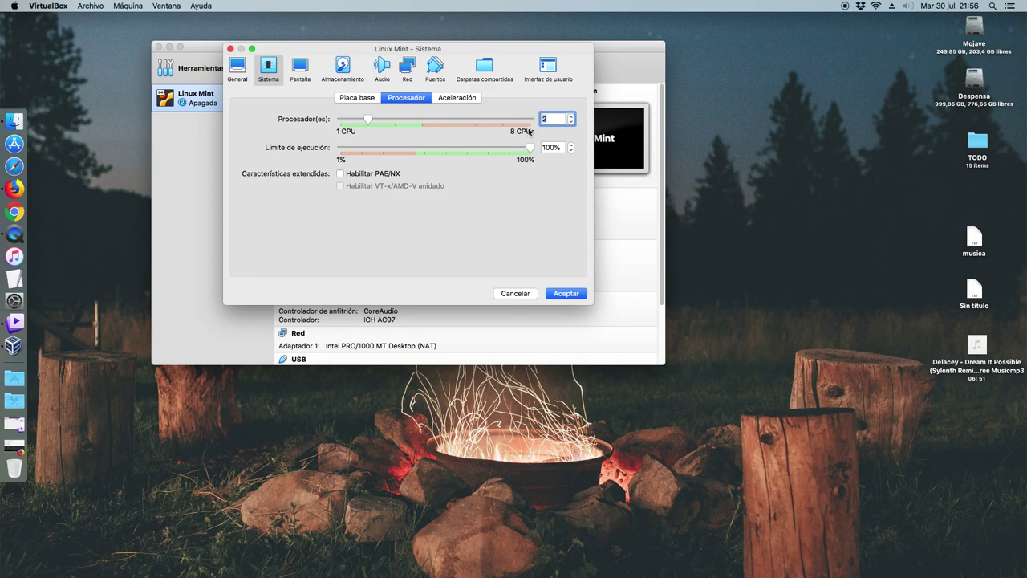
{"action": "left_click", "coordinate": [341, 174]}
{"action": "mouse_move", "coordinate": [380, 173]}
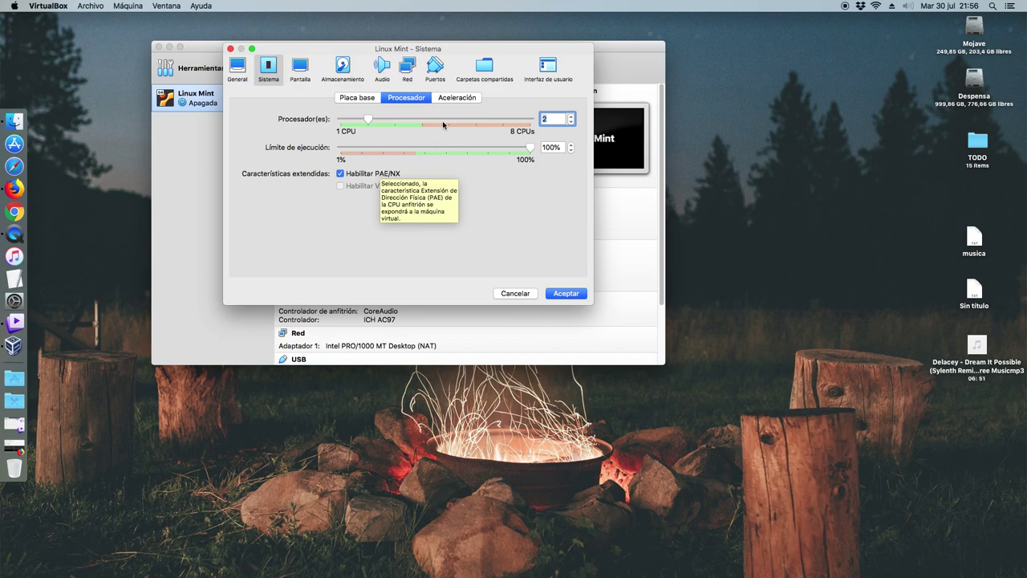
{"action": "left_click", "coordinate": [457, 98]}
{"action": "left_click", "coordinate": [407, 98]}
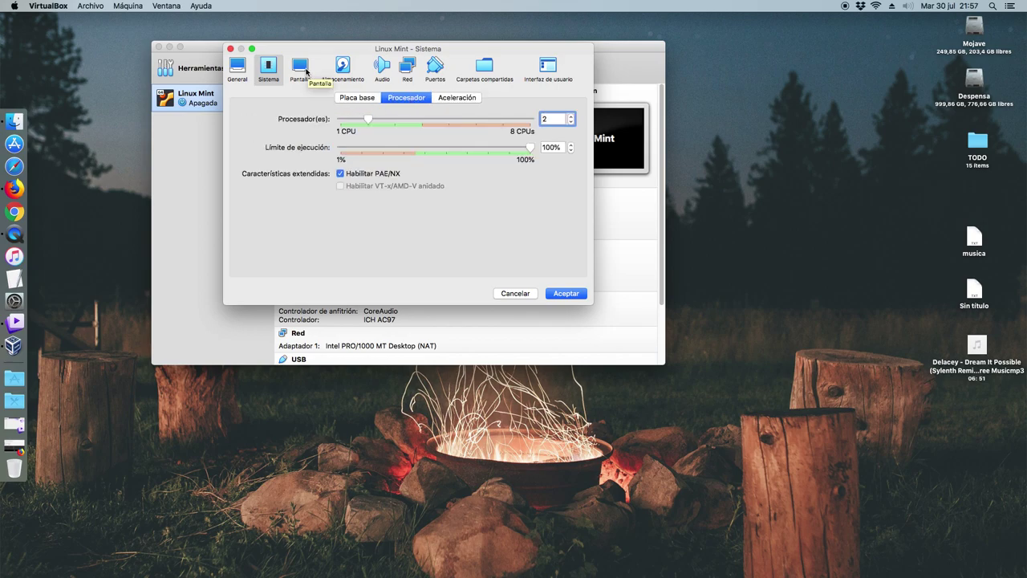
Step: Set video memory to 128 MB with 3D acceleration, save the settings, and return to Firefox
{"action": "left_click", "coordinate": [301, 66]}
{"action": "left_click_drag", "start_coordinate": [334, 119], "coordinate": [523, 119]}
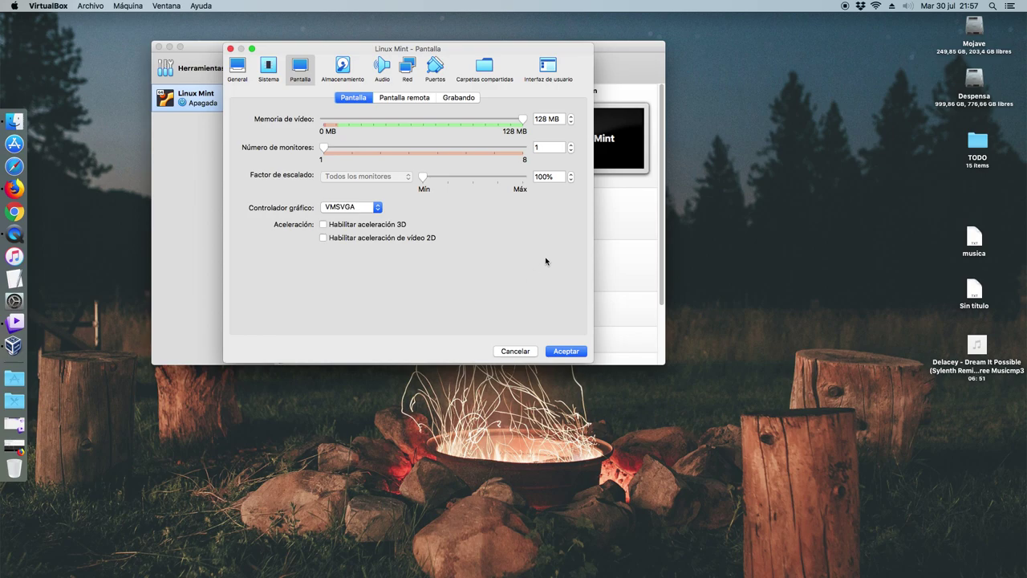
{"action": "left_click", "coordinate": [356, 229]}
{"action": "left_click", "coordinate": [567, 354]}
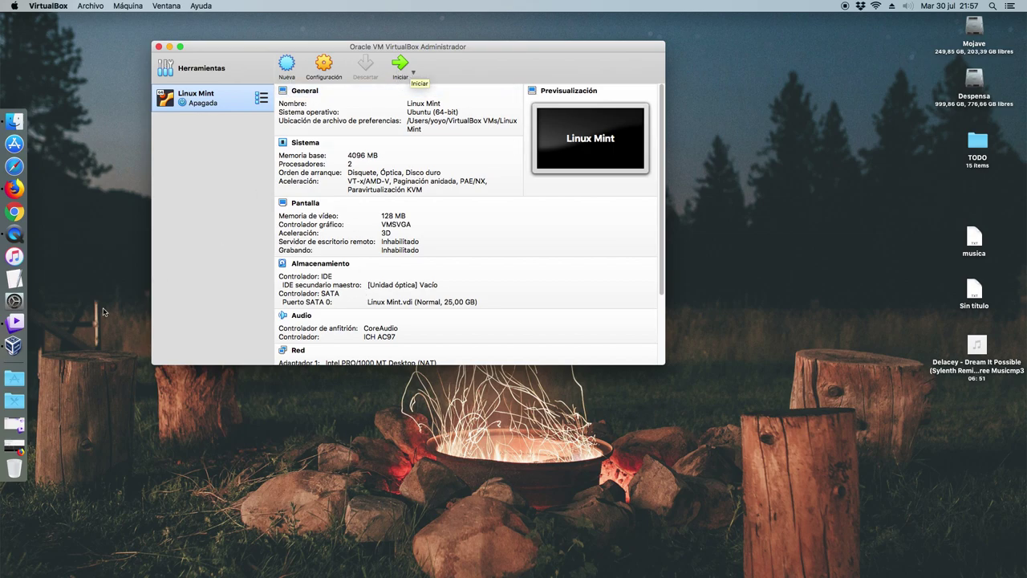
{"action": "left_click", "coordinate": [21, 191]}
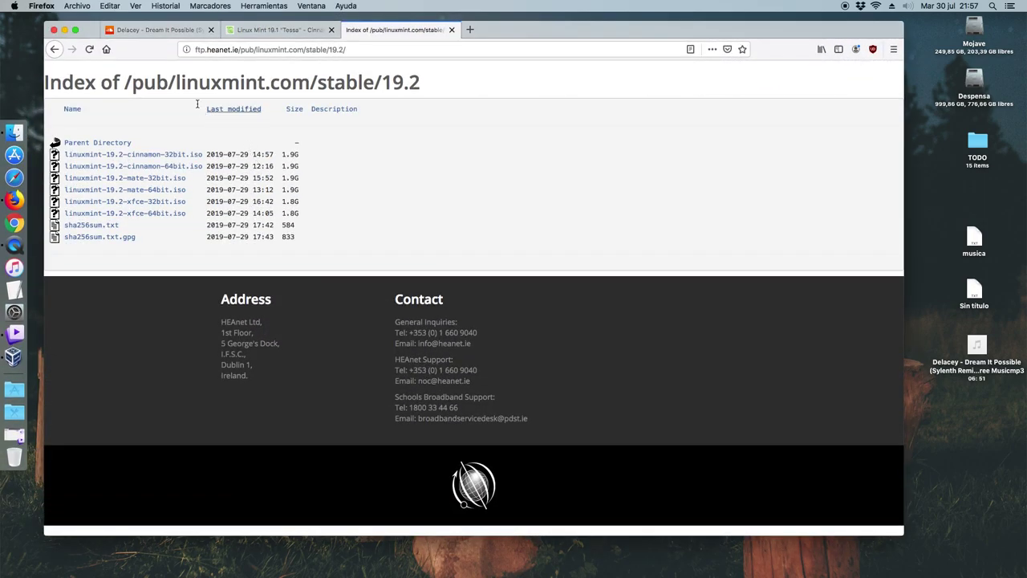
Step: Play Delacey's Dream It Possible (Sylenth Remix) on SoundCloud, then minimize Firefox
{"action": "left_click", "coordinate": [154, 29]}
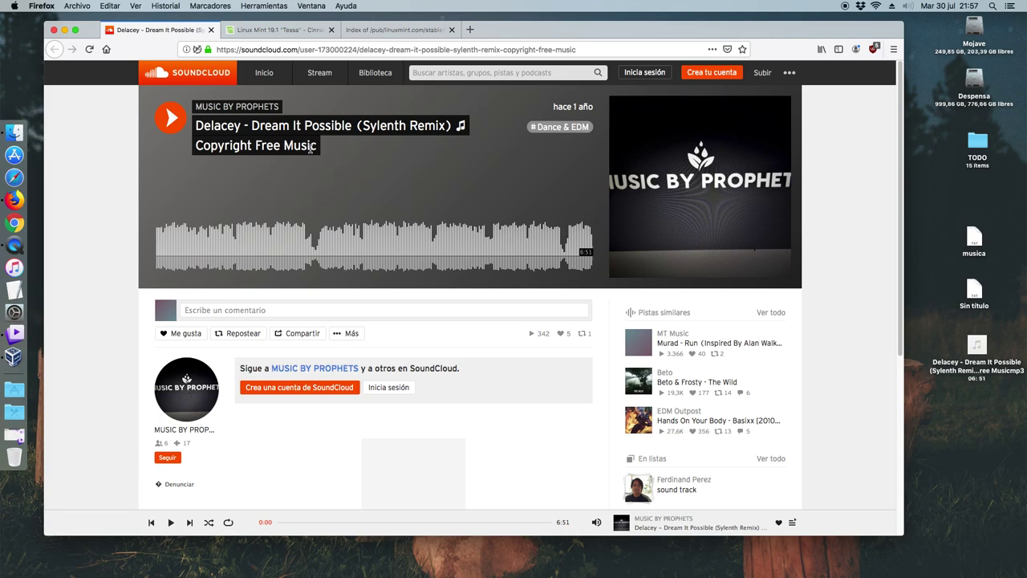
{"action": "left_click_drag", "start_coordinate": [322, 150], "coordinate": [195, 148]}
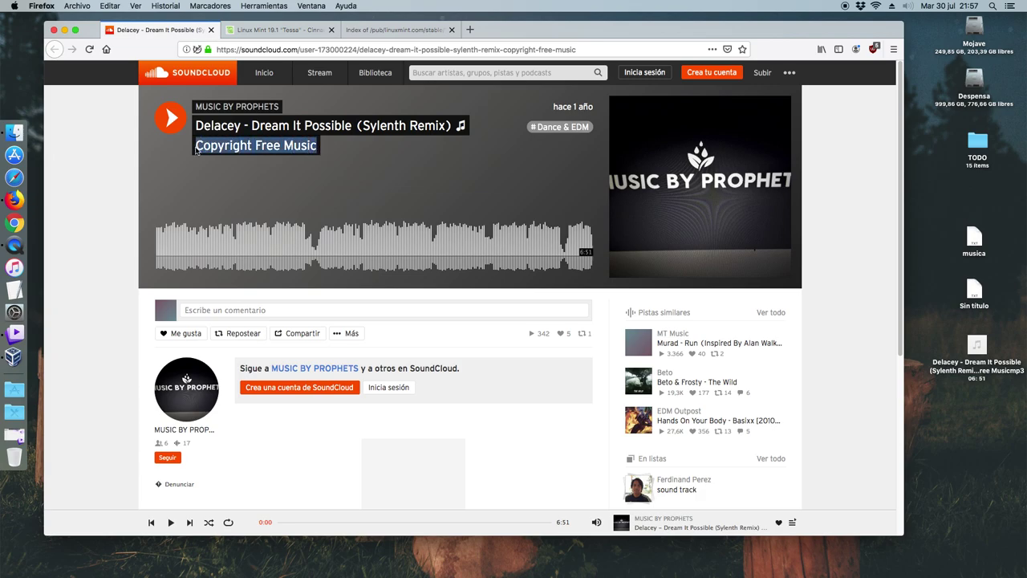
{"action": "left_click", "coordinate": [257, 176]}
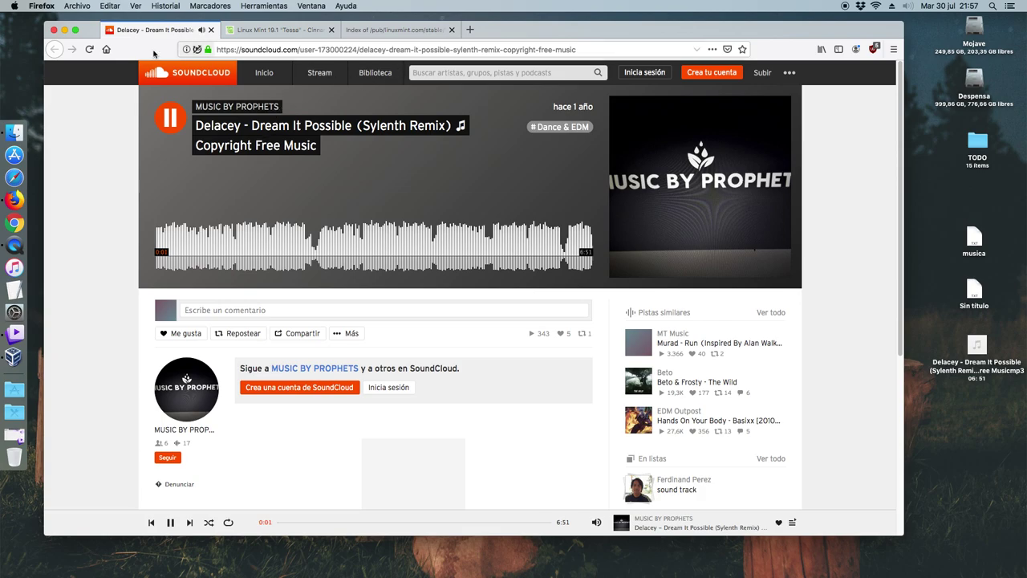
{"action": "left_click", "coordinate": [65, 31]}
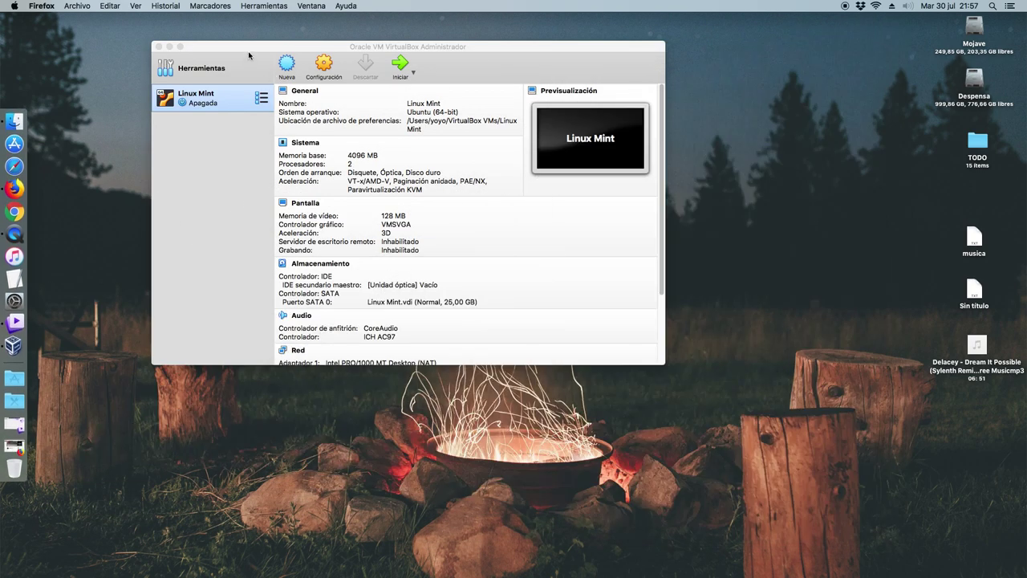
Step: Start the Linux Mint VM with linuxmint-19.2-cinnamon-64bit.iso as its startup disk
{"action": "left_click_drag", "start_coordinate": [249, 55], "coordinate": [271, 56]}
{"action": "left_click", "coordinate": [418, 71]}
{"action": "left_click", "coordinate": [193, 49]}
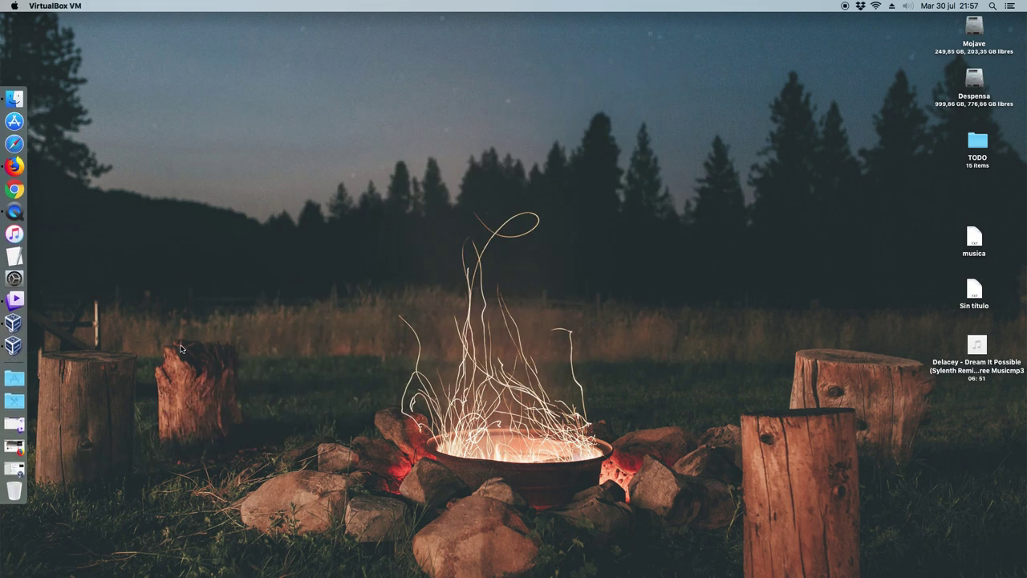
{"action": "left_click", "coordinate": [657, 287]}
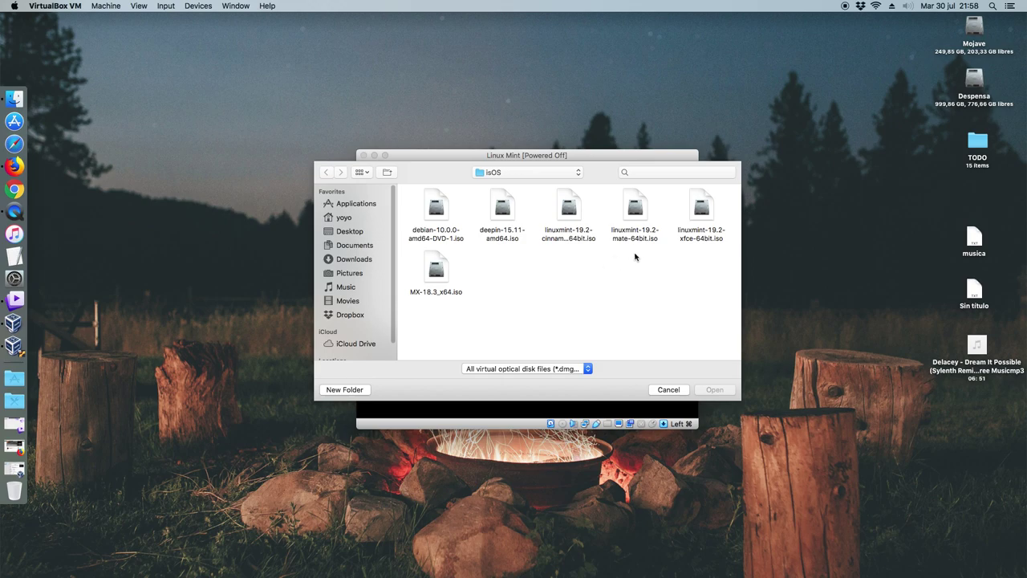
{"action": "left_click", "coordinate": [701, 239]}
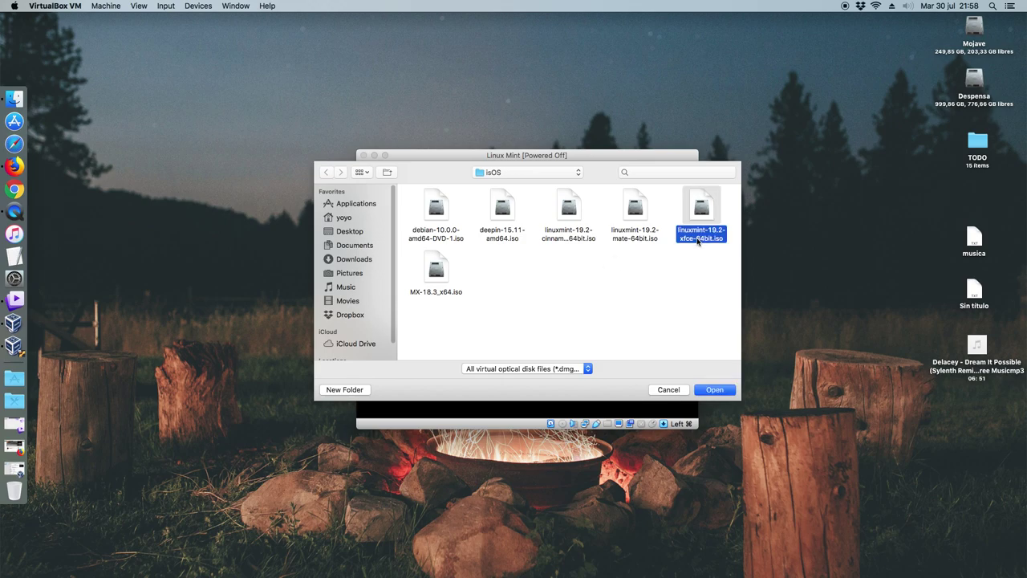
{"action": "left_click", "coordinate": [581, 216]}
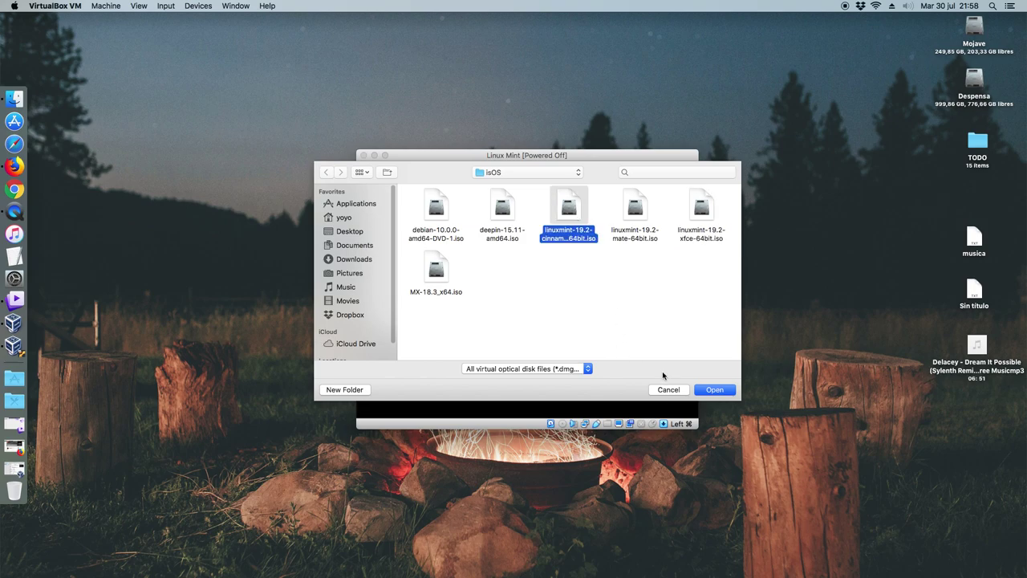
{"action": "left_click", "coordinate": [716, 390]}
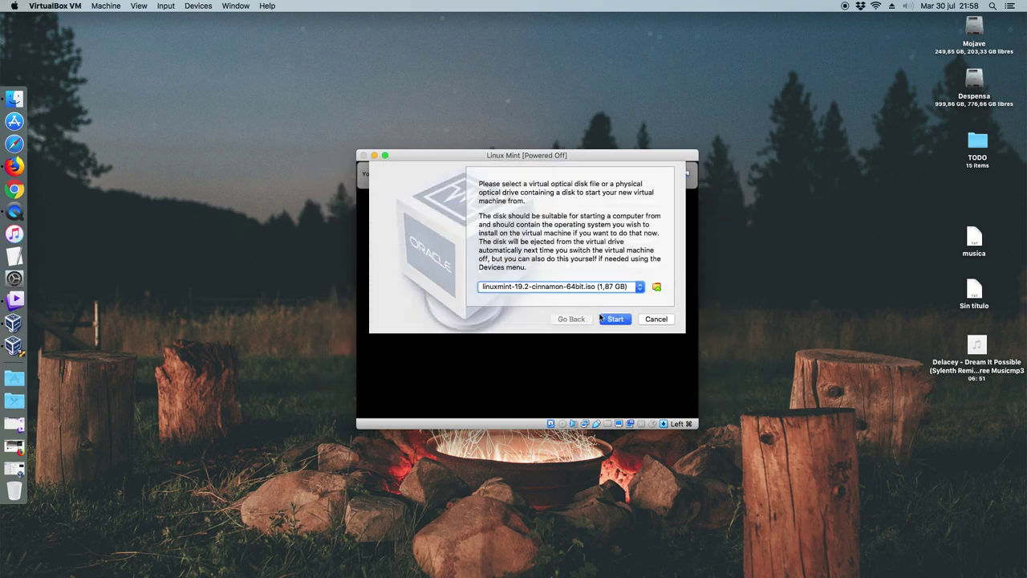
{"action": "left_click", "coordinate": [615, 297]}
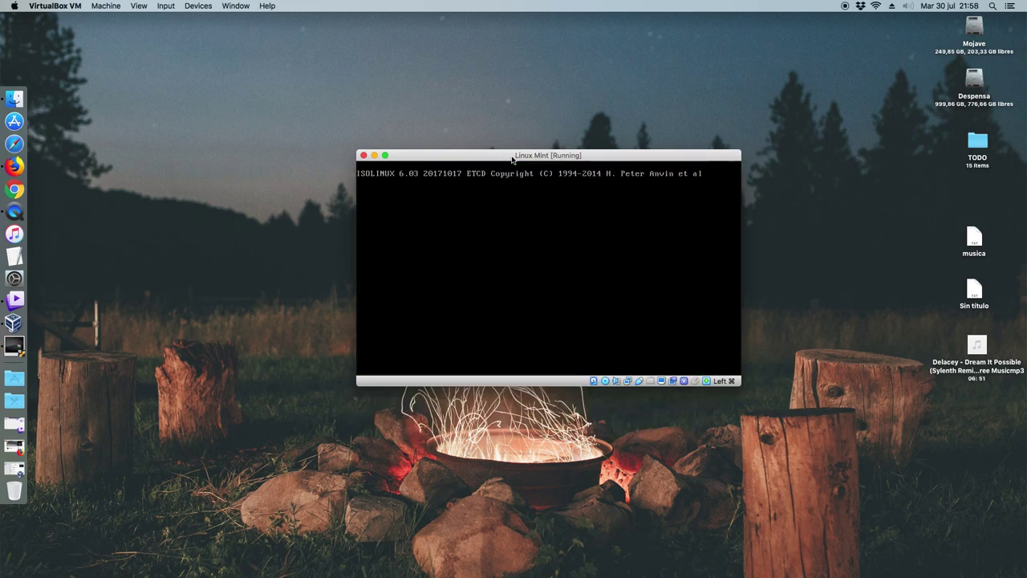
Step: Switch the VM window to Full-screen Mode, dismiss the notice, and show all desktop spaces
{"action": "left_click", "coordinate": [139, 5]}
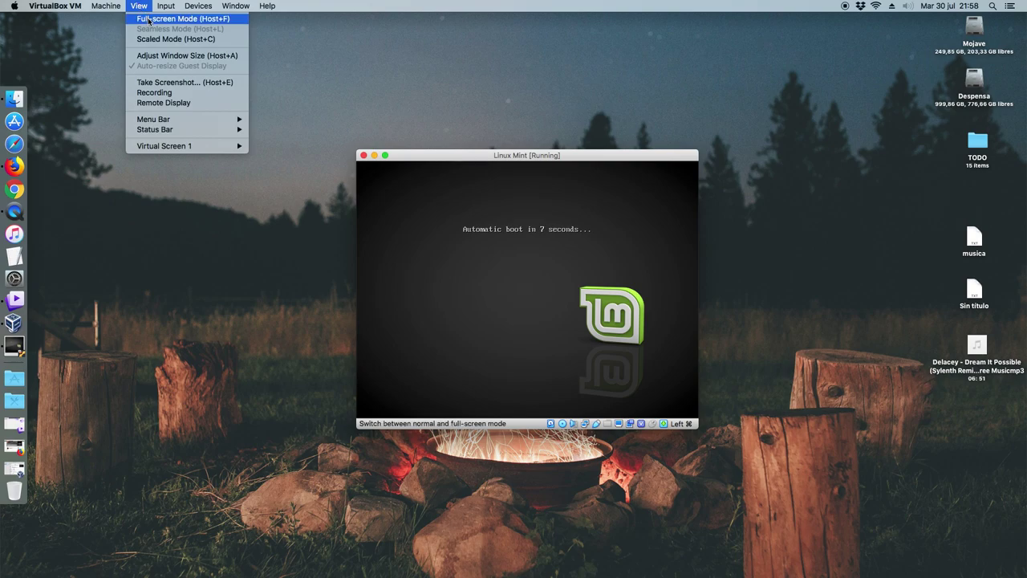
{"action": "left_click", "coordinate": [148, 19]}
{"action": "left_click", "coordinate": [554, 281]}
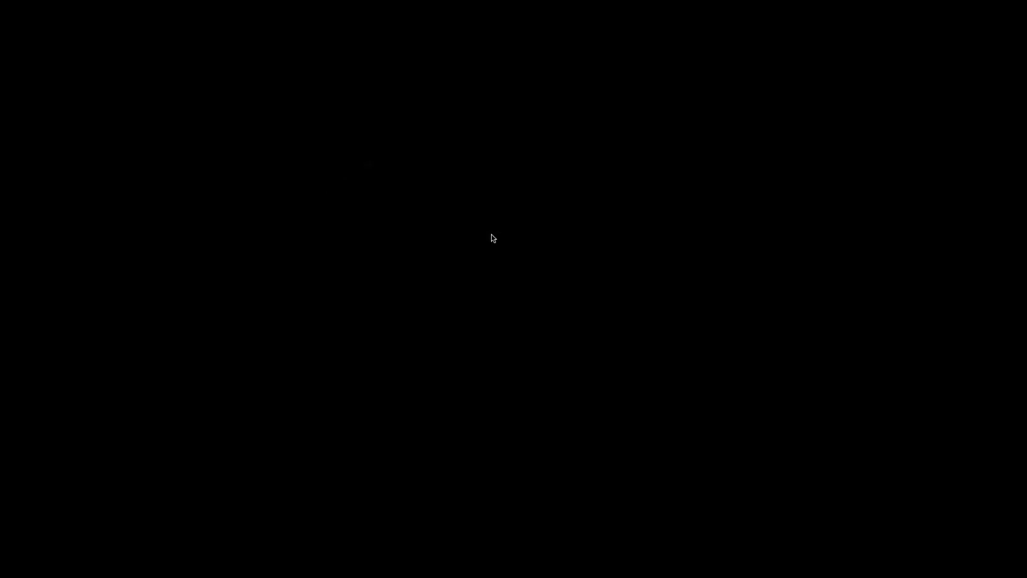
{"action": "key", "text": "ctrl+Up"}
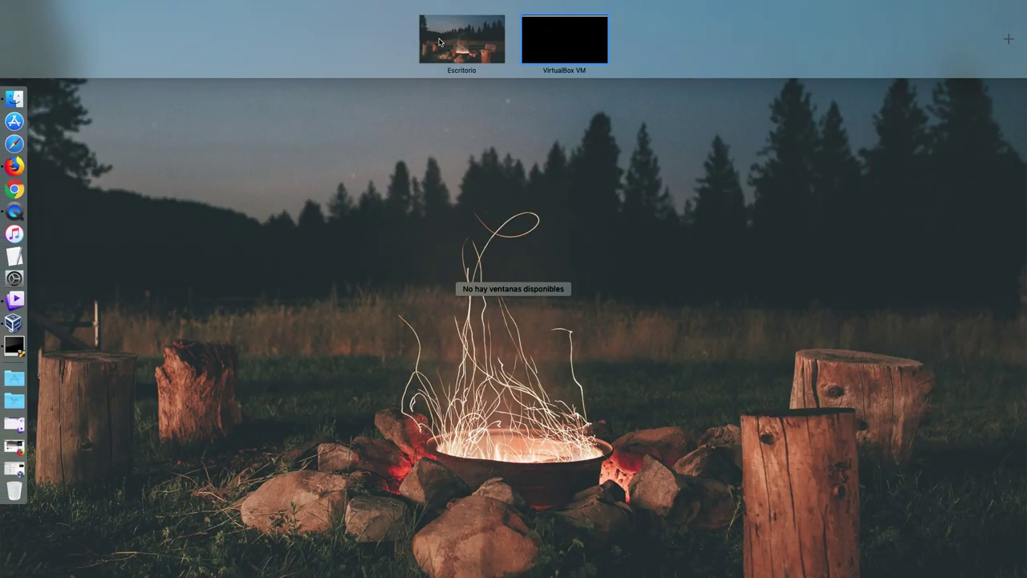
Step: Go to the Escritorio desktop space and minimize the SoundCloud Firefox window
{"action": "left_click", "coordinate": [439, 43]}
{"action": "left_click", "coordinate": [15, 167]}
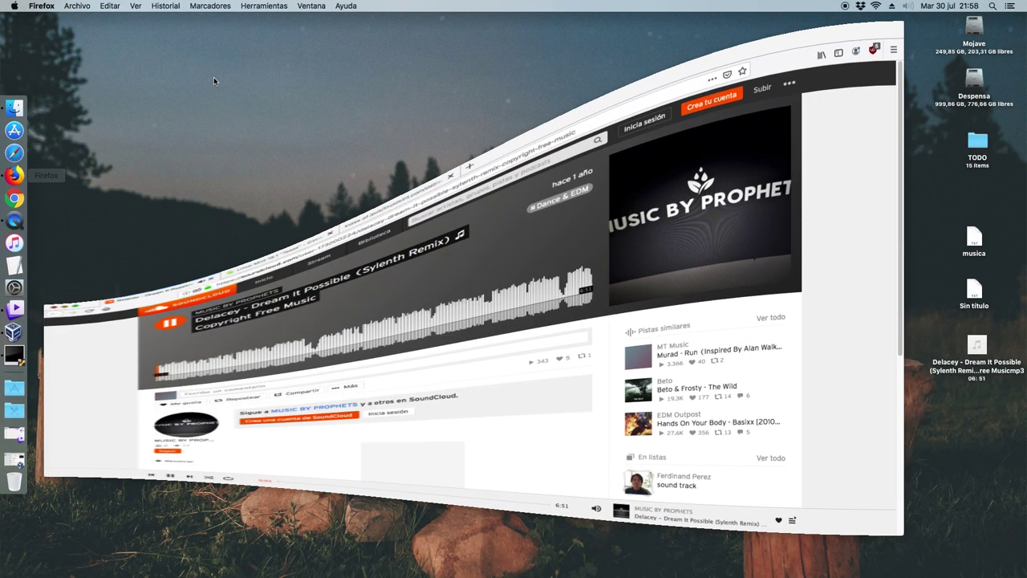
{"action": "left_click", "coordinate": [175, 121]}
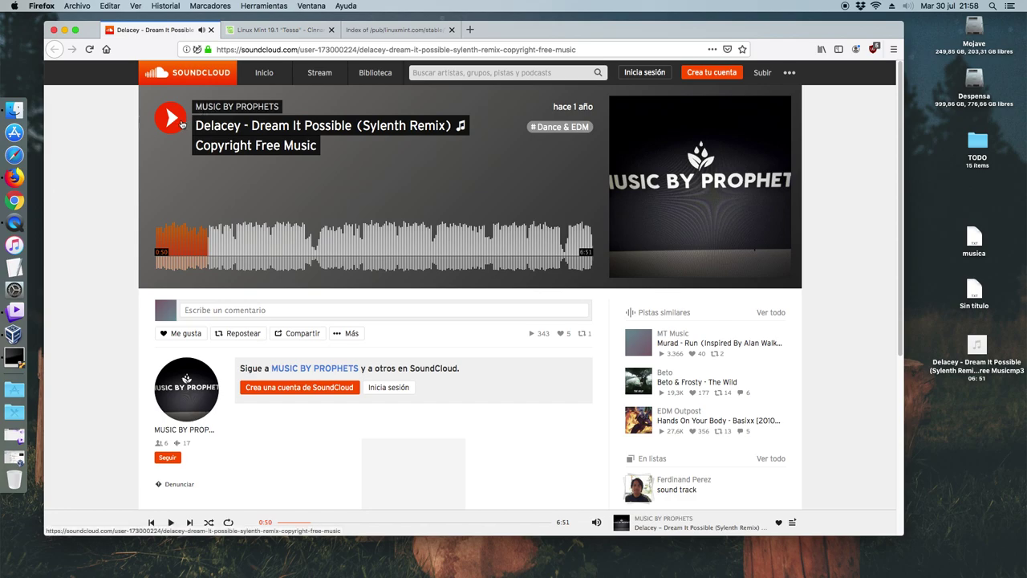
{"action": "left_click", "coordinate": [64, 30]}
Step: Minimize the Farrago sound set and return to the full-screen Linux Mint VM space
{"action": "left_click", "coordinate": [17, 301]}
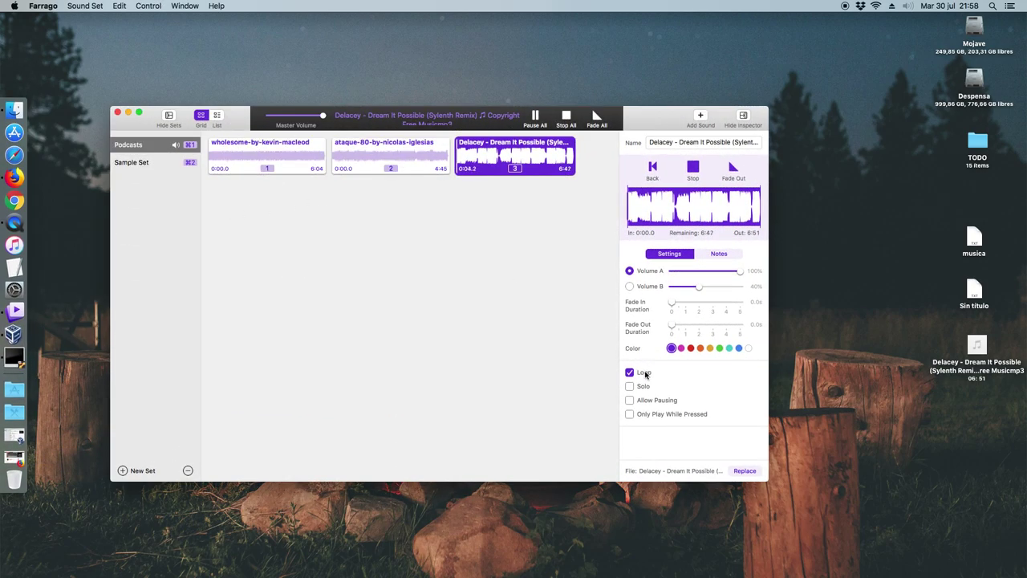
{"action": "left_click", "coordinate": [127, 112]}
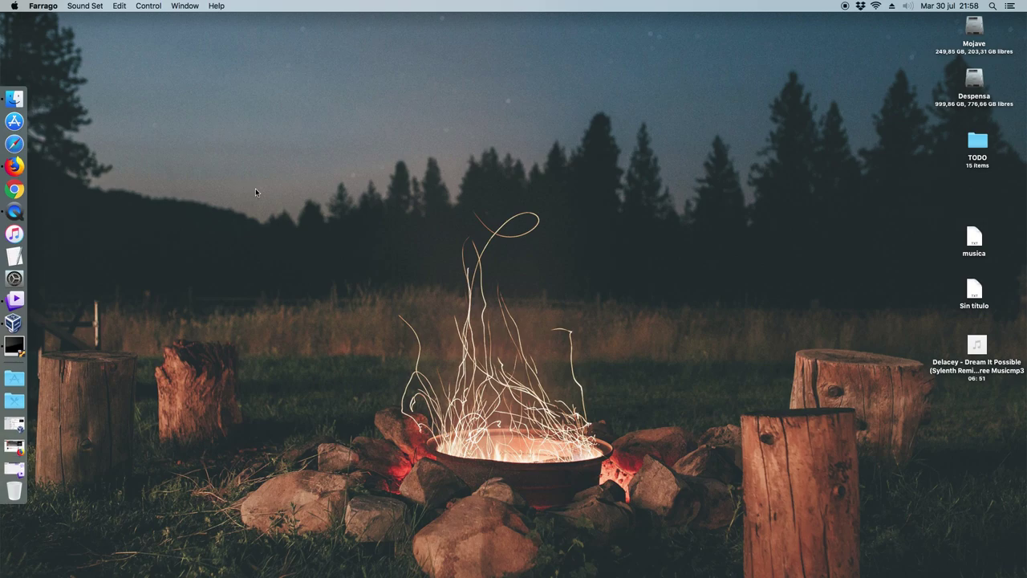
{"action": "key", "text": "ctrl+Up"}
{"action": "left_click", "coordinate": [534, 36]}
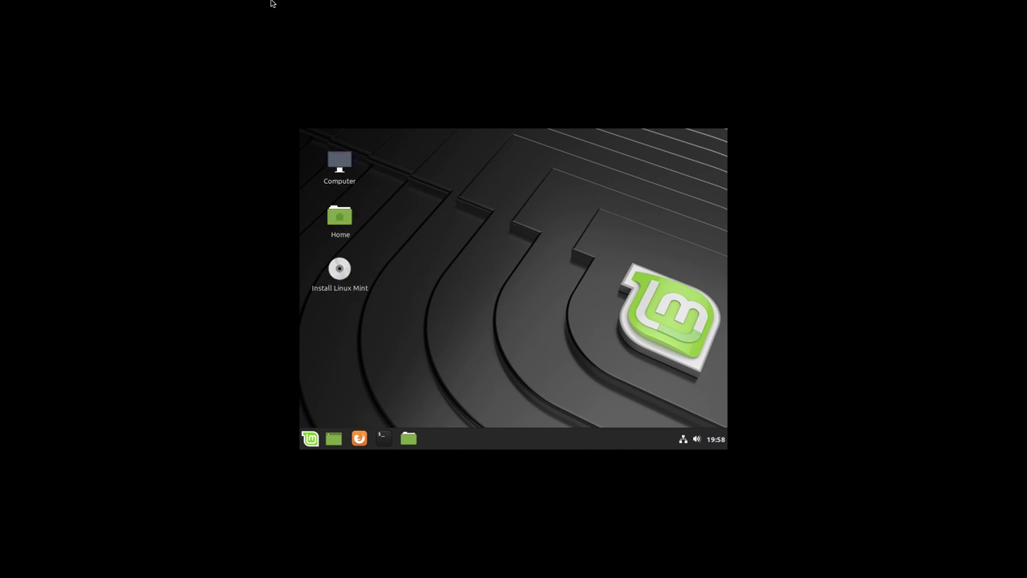
{"action": "mouse_move", "coordinate": [277, 2]}
{"action": "left_click", "coordinate": [176, 6]}
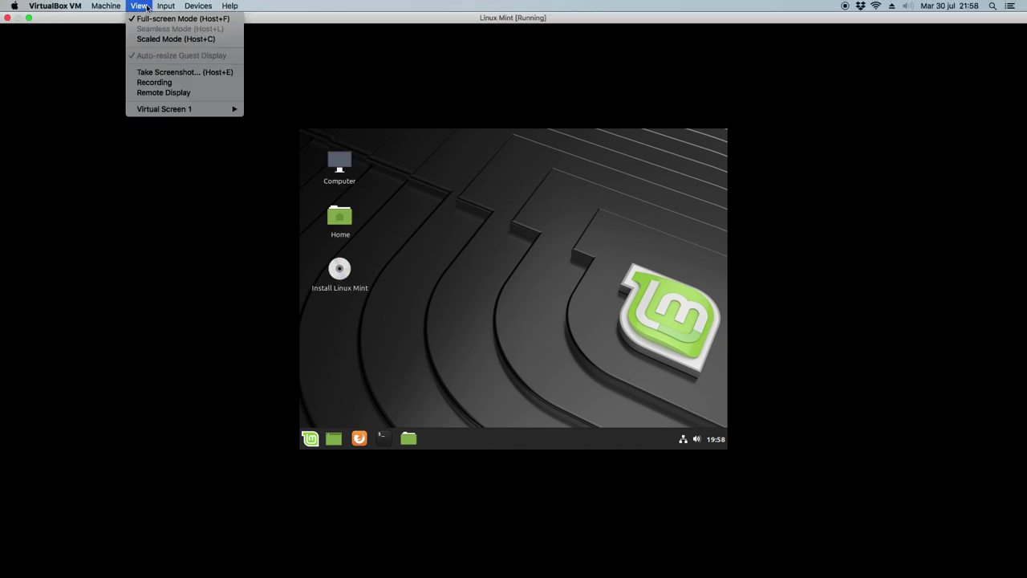
{"action": "mouse_move", "coordinate": [206, 4]}
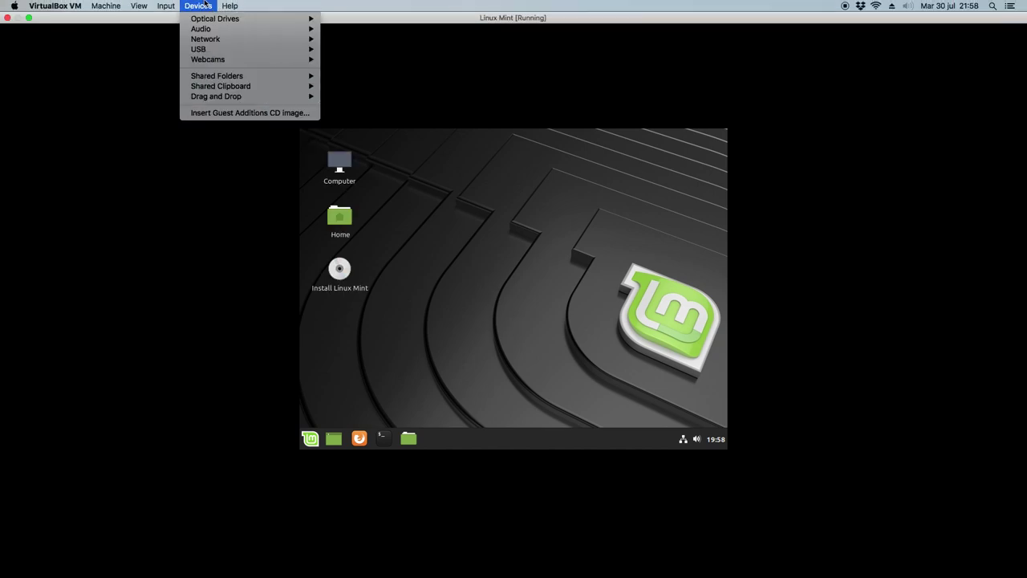
{"action": "left_click", "coordinate": [228, 114]}
{"action": "left_click", "coordinate": [534, 91]}
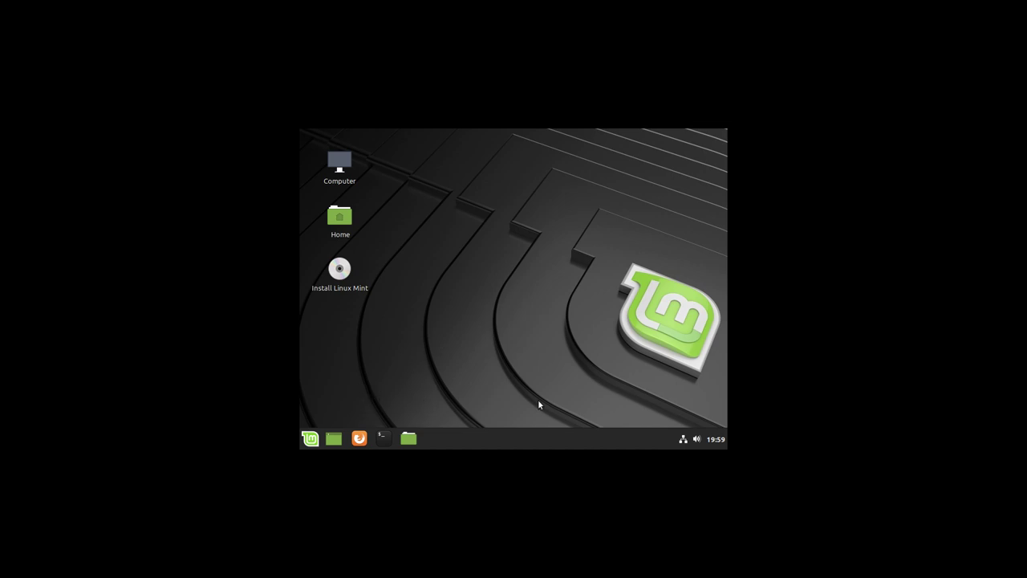
Step: Launch Install Linux Mint, choosing Español as language and keeping the Español keyboard layout
{"action": "left_click", "coordinate": [348, 277]}
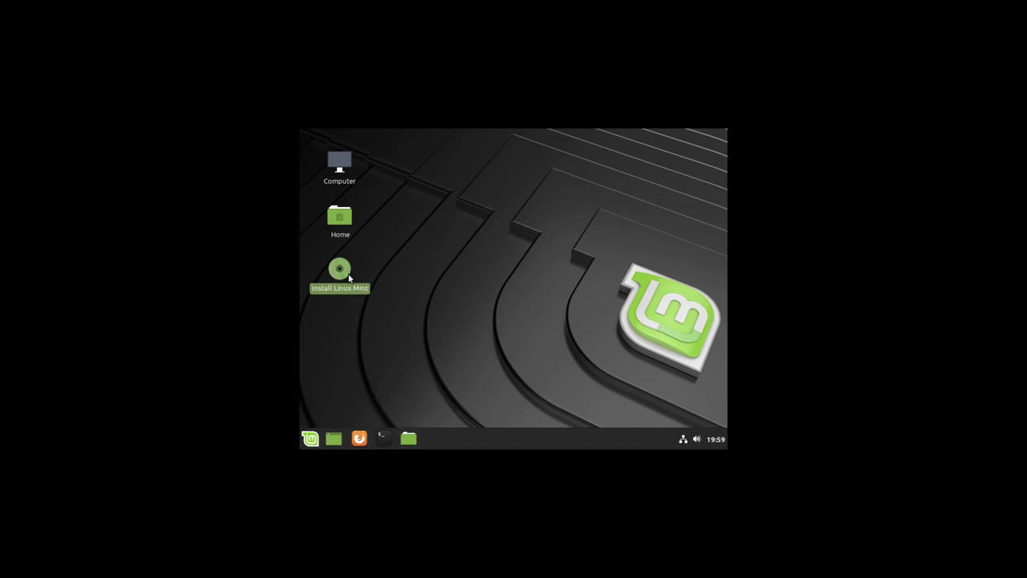
{"action": "left_click", "coordinate": [363, 290]}
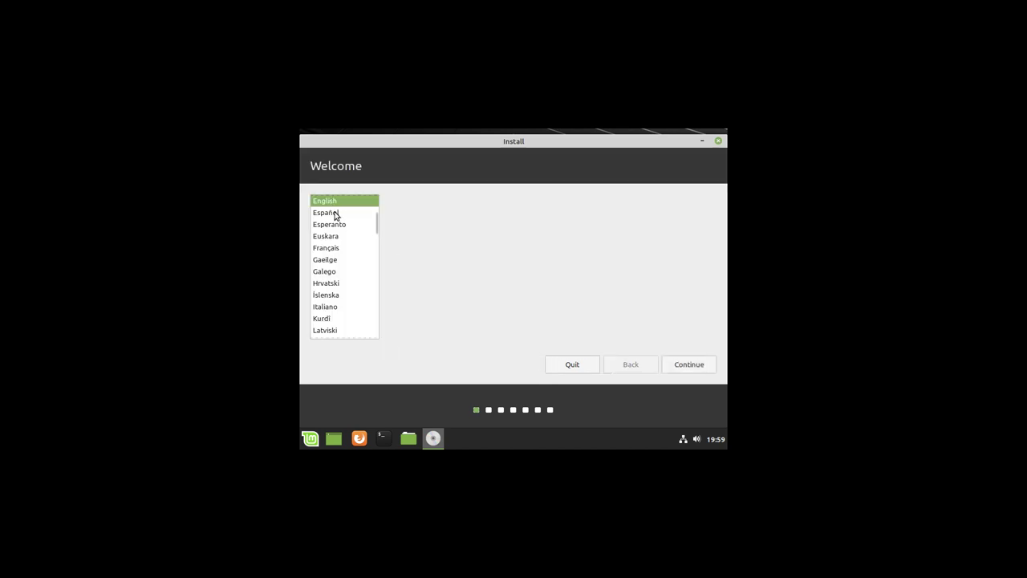
{"action": "left_click", "coordinate": [318, 215]}
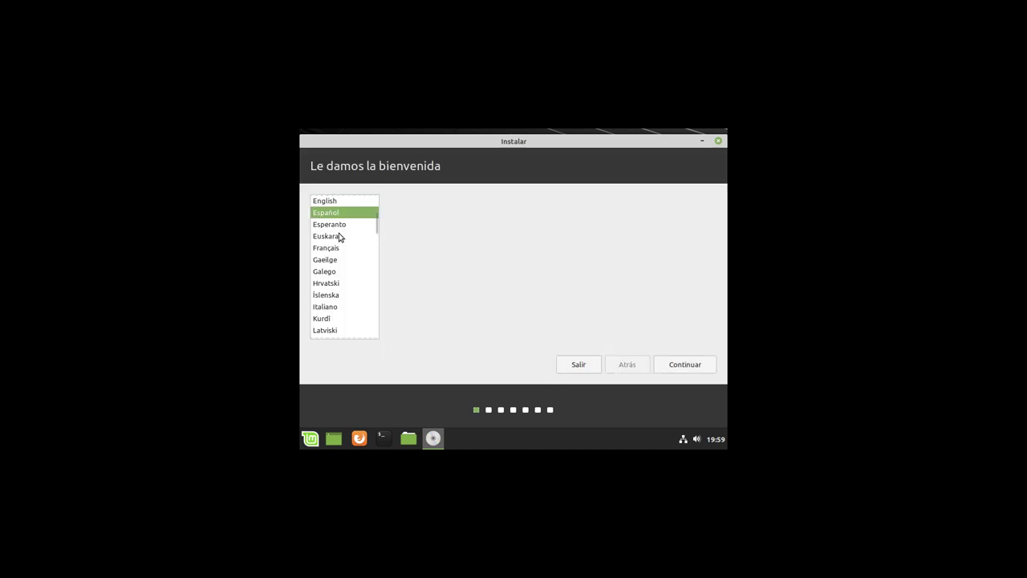
{"action": "left_click", "coordinate": [689, 367]}
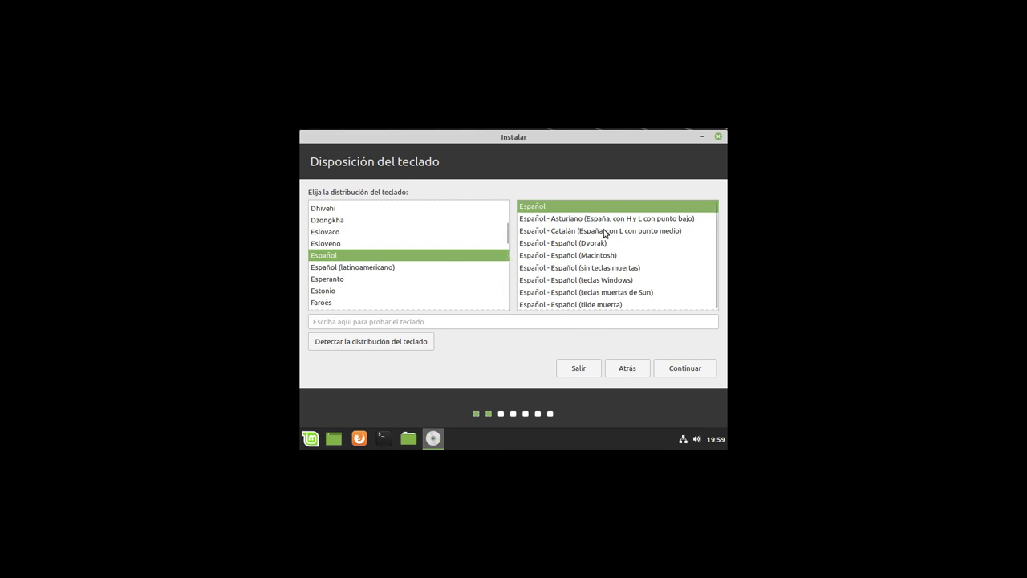
{"action": "left_click", "coordinate": [690, 370]}
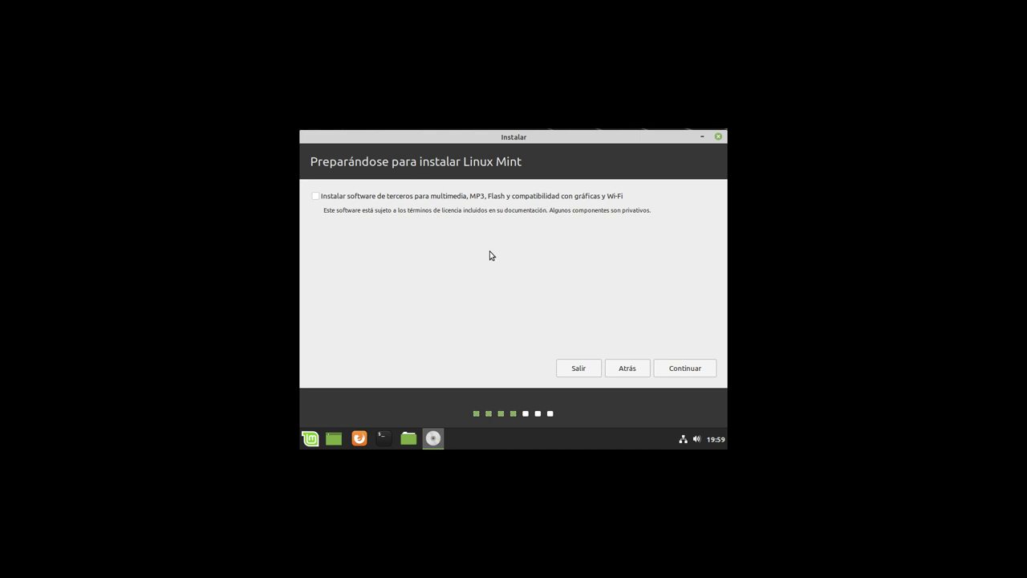
Step: Choose 'Borrar disco e instalar Linux Mint', confirm the partition changes, and pick Madrid, Spain
{"action": "left_click", "coordinate": [687, 372]}
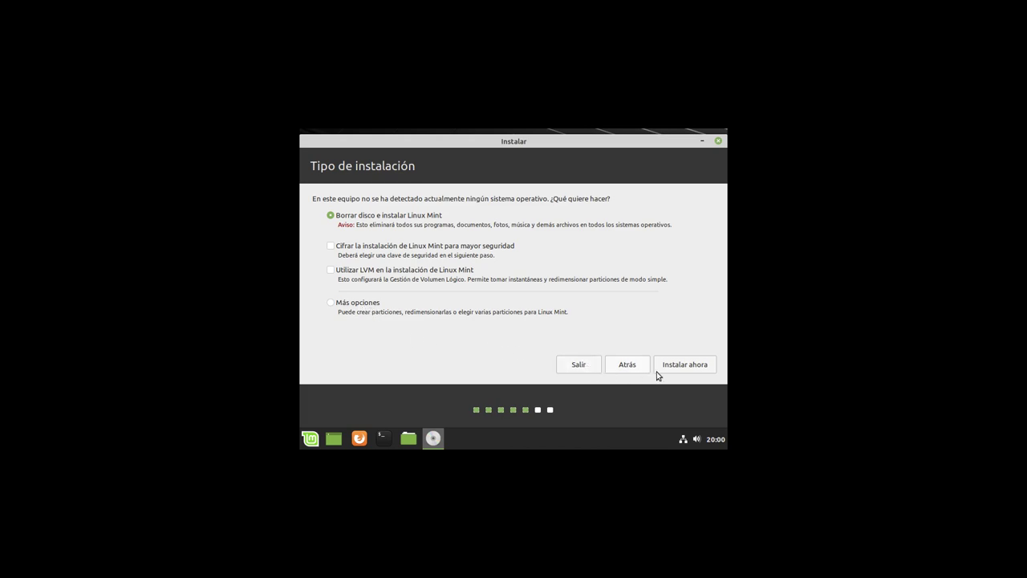
{"action": "left_click", "coordinate": [684, 367]}
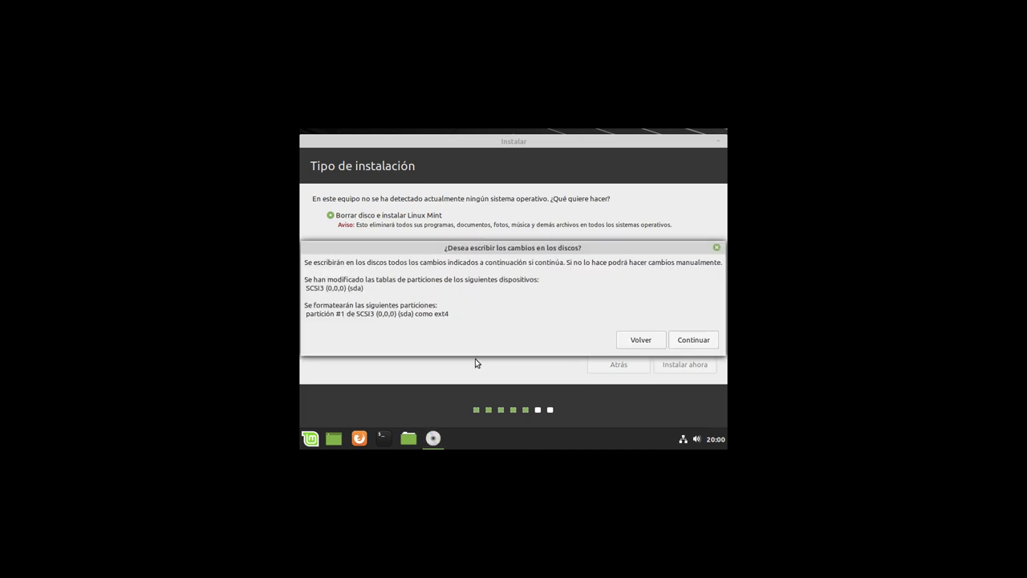
{"action": "left_click", "coordinate": [693, 339]}
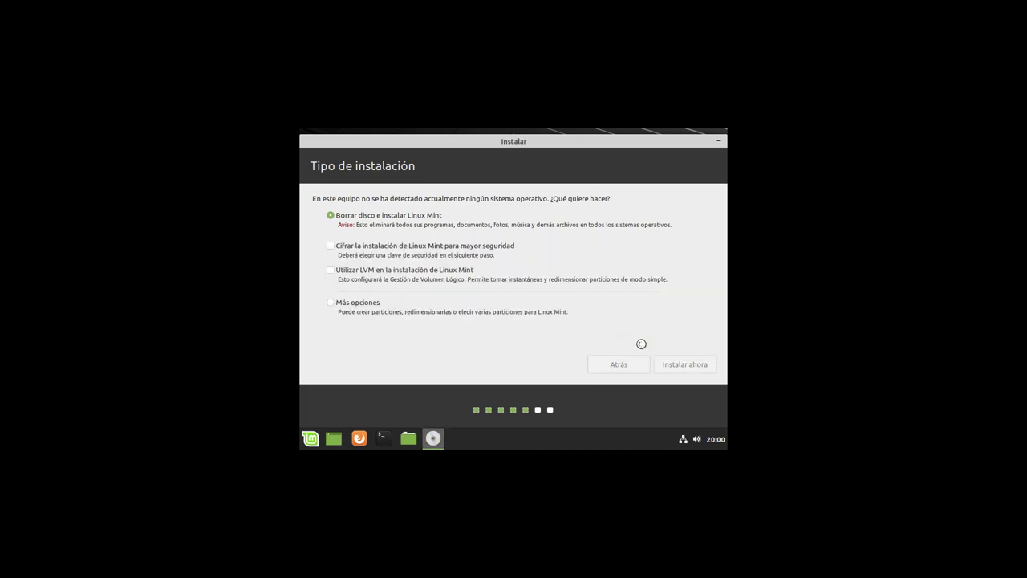
{"action": "left_click", "coordinate": [493, 245]}
{"action": "left_click", "coordinate": [493, 243]}
Step: Confirm the time zone, enter your name, and set the computer name to mint-VirtualBox
{"action": "left_click", "coordinate": [691, 368]}
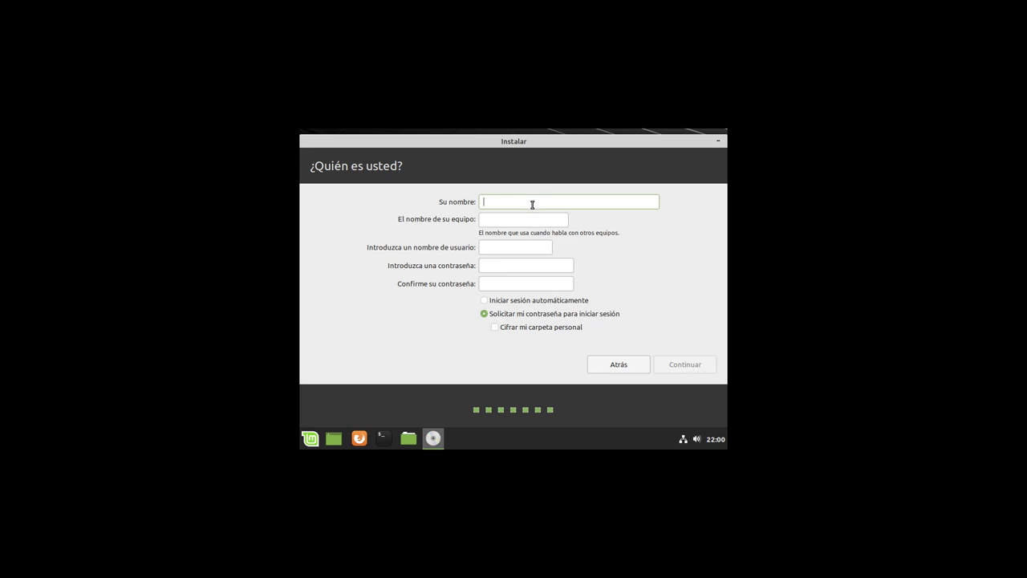
{"action": "type", "text": "Yoyo"}
{"action": "key", "text": "Tab"}
{"action": "key", "text": "Home"}
{"action": "key", "text": "Delete"}
{"action": "key", "text": "Delete"}
{"action": "key", "text": "Delete"}
{"action": "key", "text": "Delete"}
{"action": "type", "text": "mint"}
Step: Enter the account password and type it again to confirm
{"action": "left_click", "coordinate": [503, 265]}
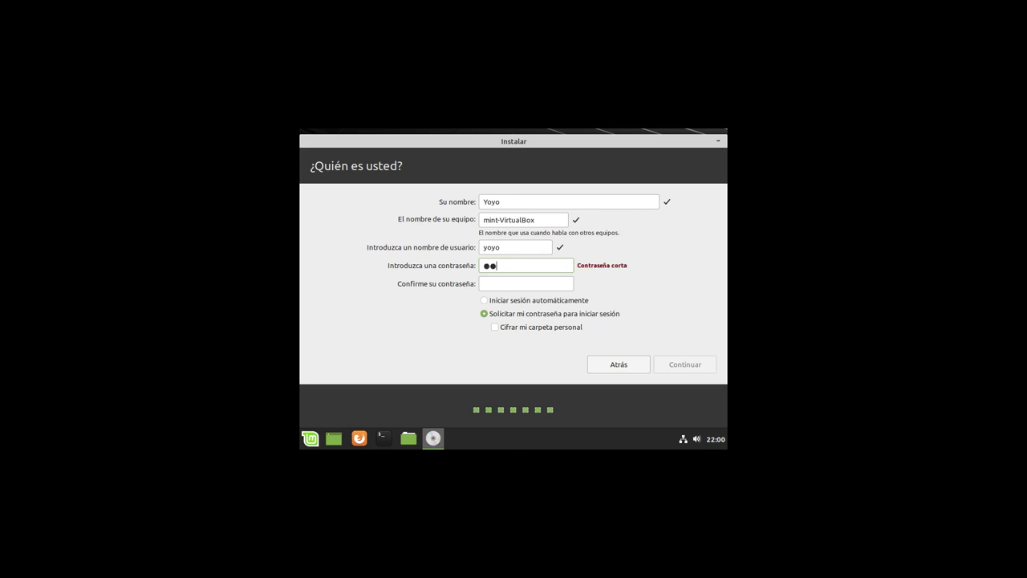
{"action": "left_click", "coordinate": [514, 283]}
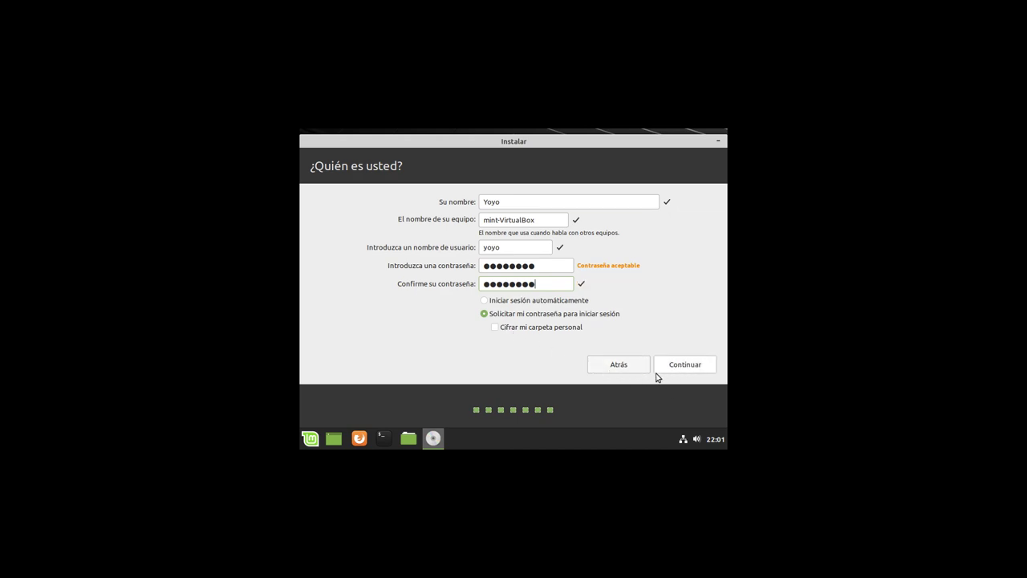
Step: Submit the account details to install, then choose 'Reiniciar ahora' when installation finishes
{"action": "left_click", "coordinate": [685, 366]}
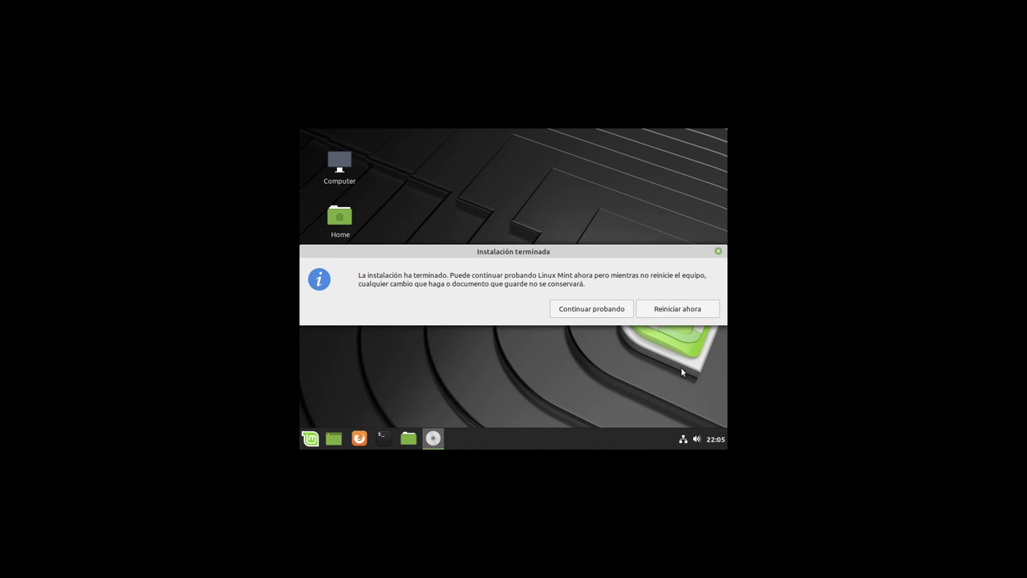
{"action": "left_click", "coordinate": [676, 310]}
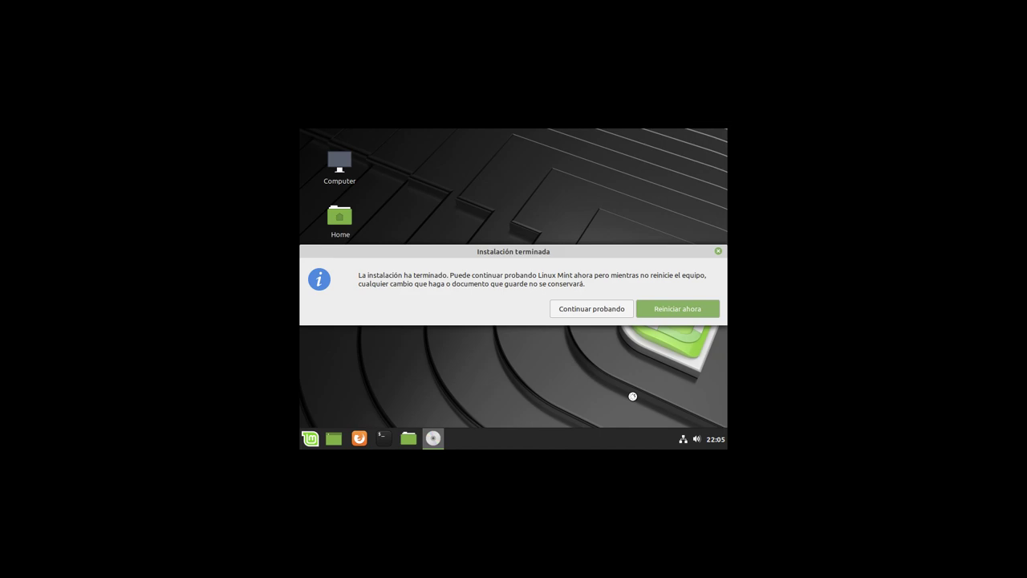
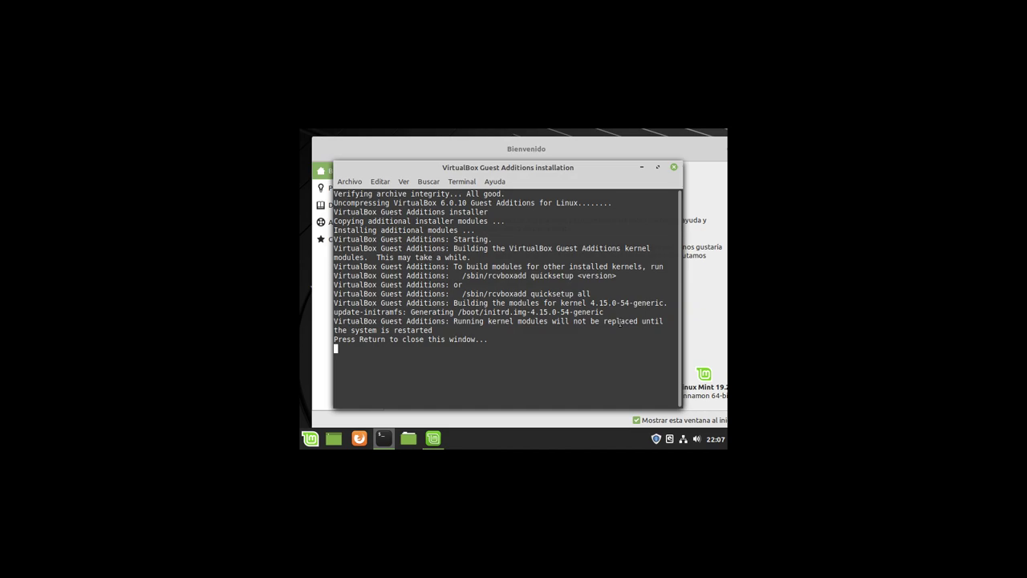
Step: Close the finished installer terminal and the Bienvenido welcome window
{"action": "key", "text": "Return"}
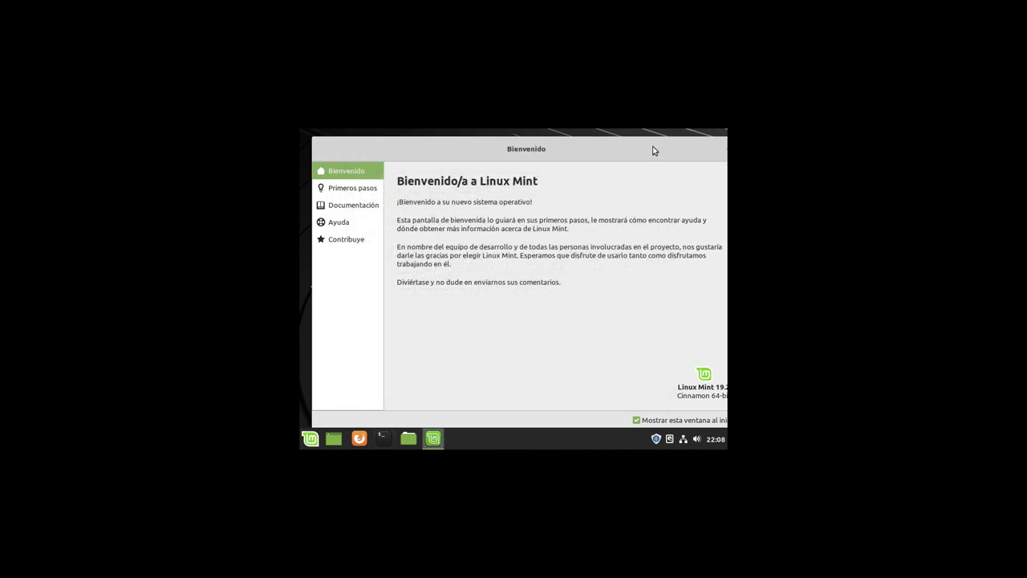
{"action": "left_click_drag", "start_coordinate": [654, 151], "coordinate": [606, 160]}
{"action": "left_click", "coordinate": [686, 149]}
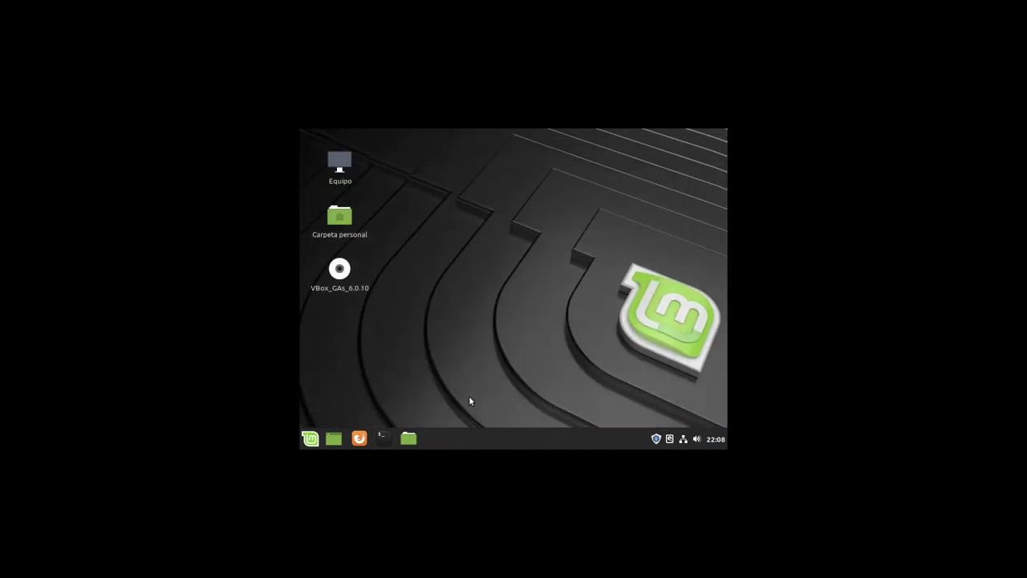
Step: Restart Linux Mint from the Menu's power options with Reiniciar
{"action": "left_click", "coordinate": [309, 439]}
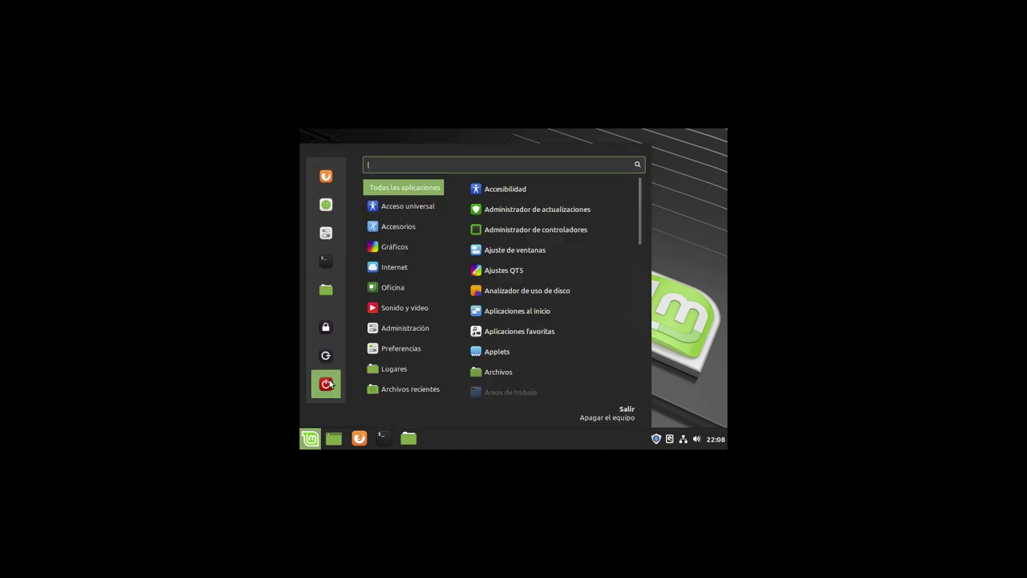
{"action": "left_click", "coordinate": [326, 384]}
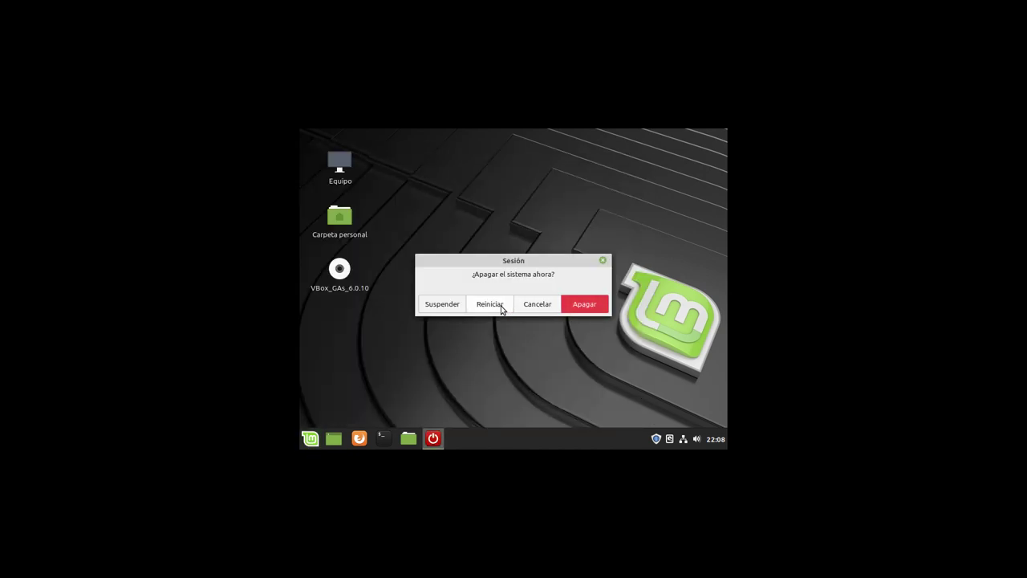
{"action": "left_click", "coordinate": [499, 306]}
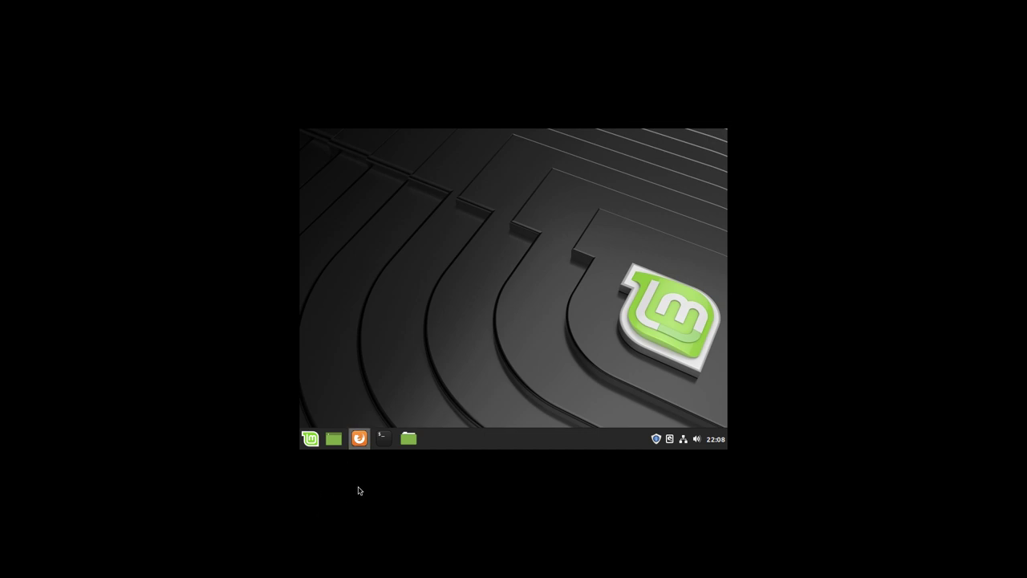
Step: Run 'sudo reboot' in a terminal and authenticate with the administrator password
{"action": "left_click", "coordinate": [384, 437]}
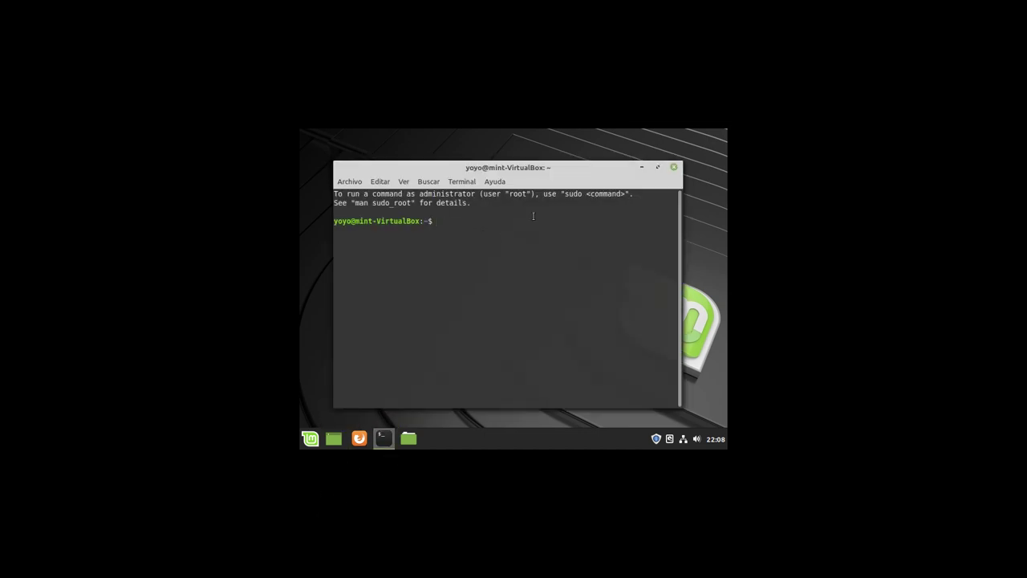
{"action": "type", "text": "sudo reboot"}
{"action": "key", "text": "Return"}
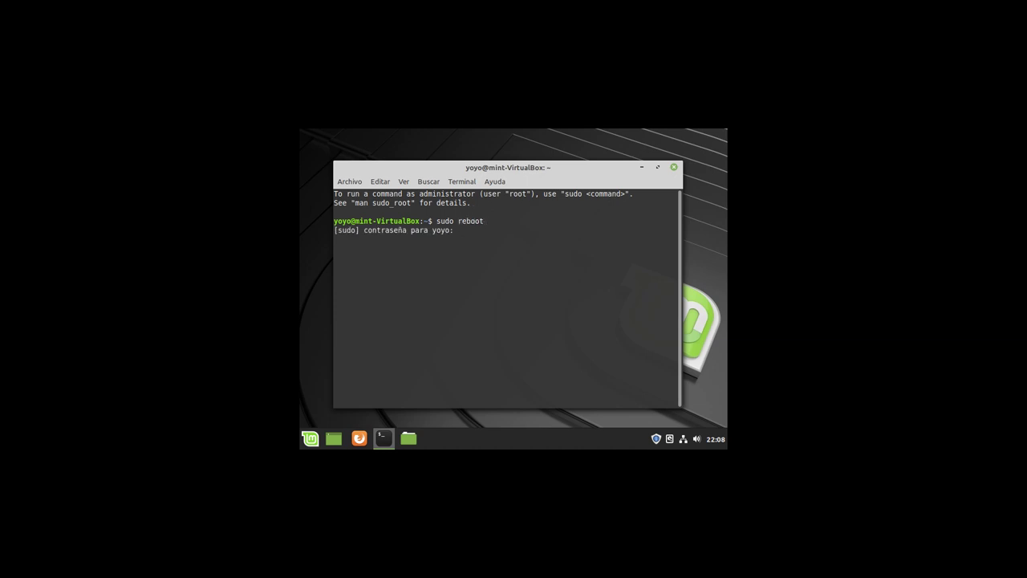
{"action": "type", "text": "********"}
{"action": "key", "text": "Return"}
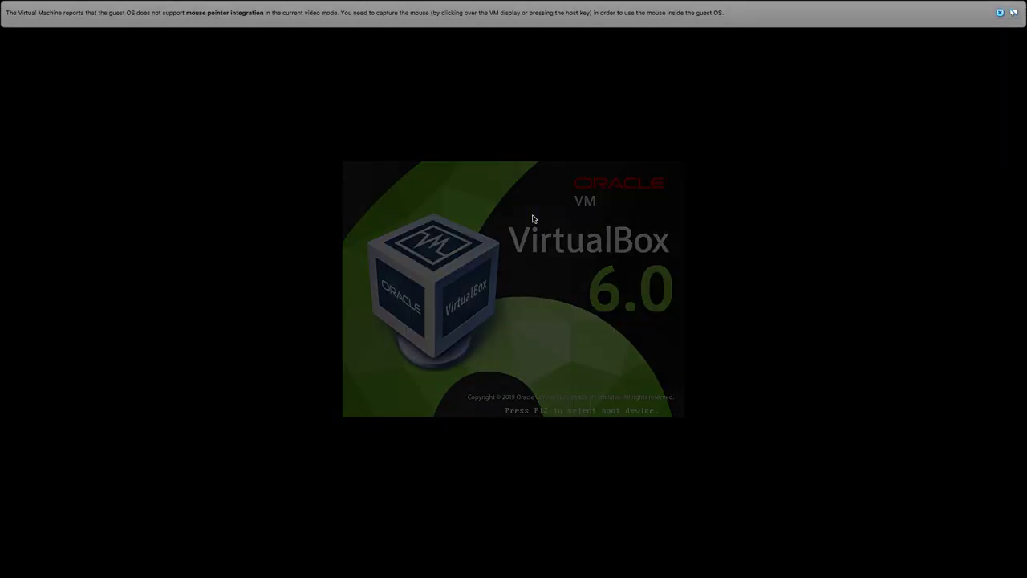
Step: Dismiss both VirtualBox mouse-integration notices and log back in with the account password
{"action": "left_click", "coordinate": [1000, 13]}
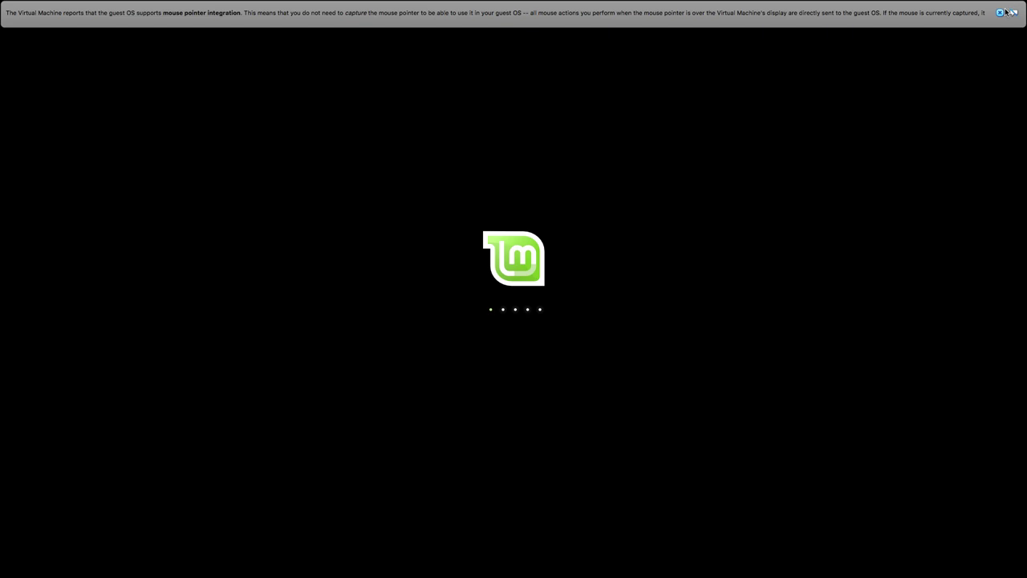
{"action": "left_click", "coordinate": [1001, 13]}
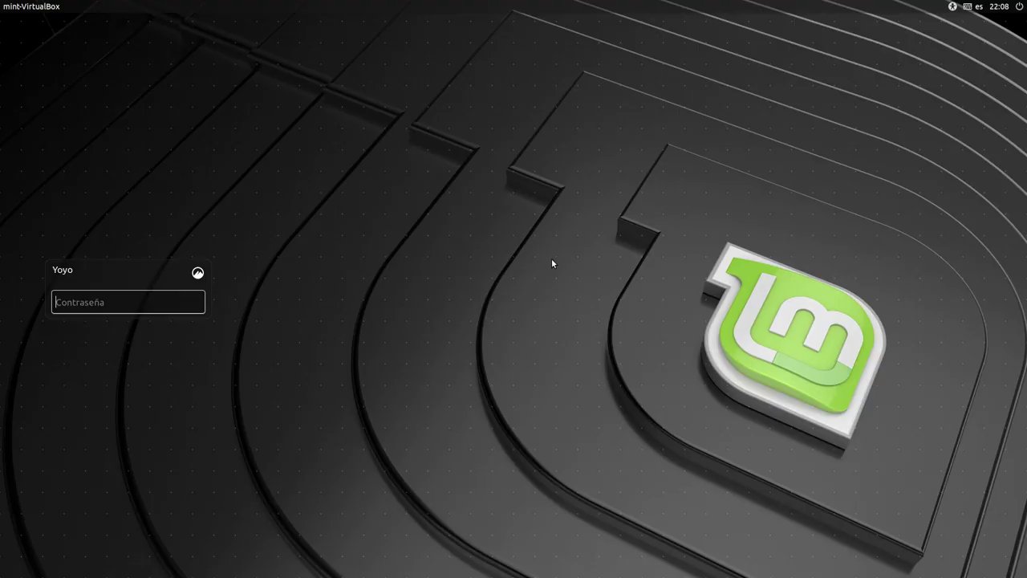
{"action": "type", "text": "xxxxxxxx"}
{"action": "key", "text": "Return"}
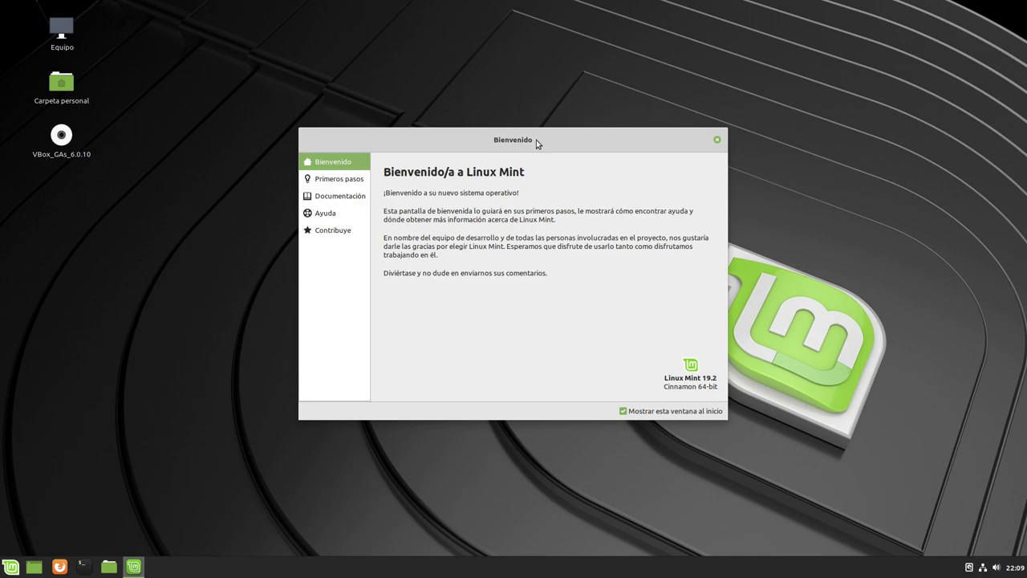
Step: Browse the Primeros pasos, Documentación, Ayuda and Contribuye pages of Bienvenido, then close it
{"action": "left_click_drag", "start_coordinate": [569, 138], "coordinate": [673, 105]}
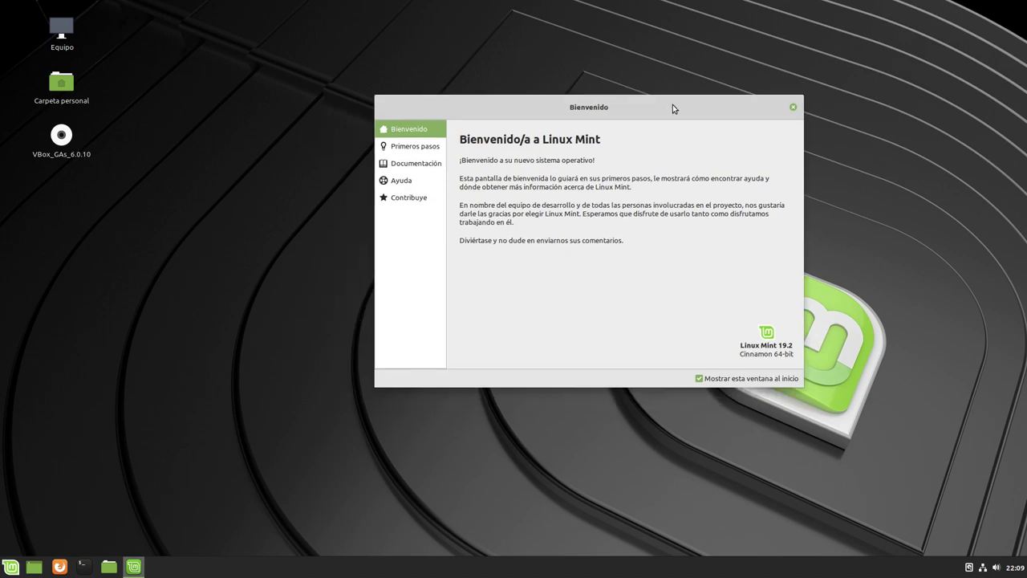
{"action": "left_click_drag", "start_coordinate": [584, 107], "coordinate": [544, 104]}
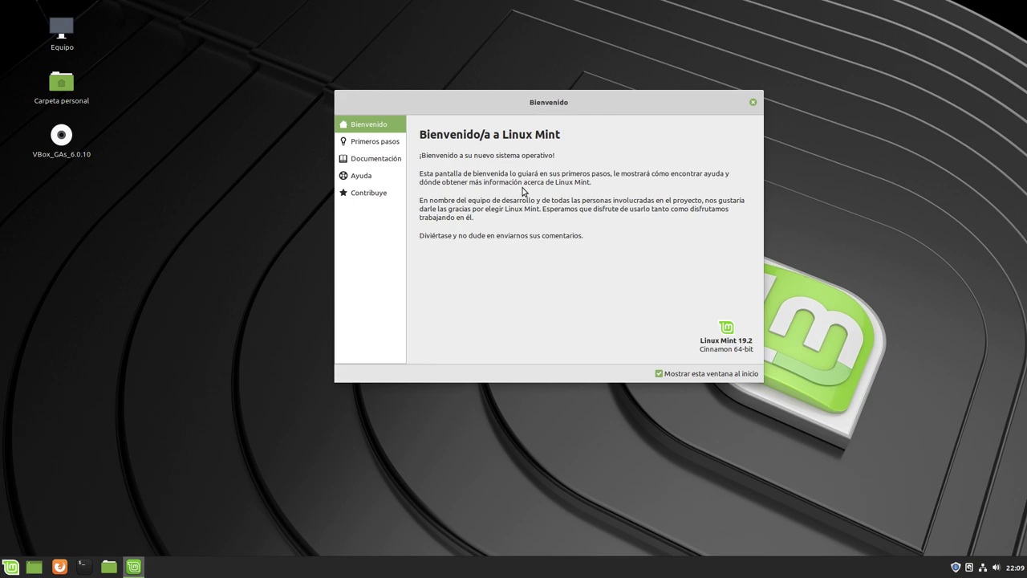
{"action": "left_click", "coordinate": [386, 142]}
{"action": "left_click", "coordinate": [378, 161]}
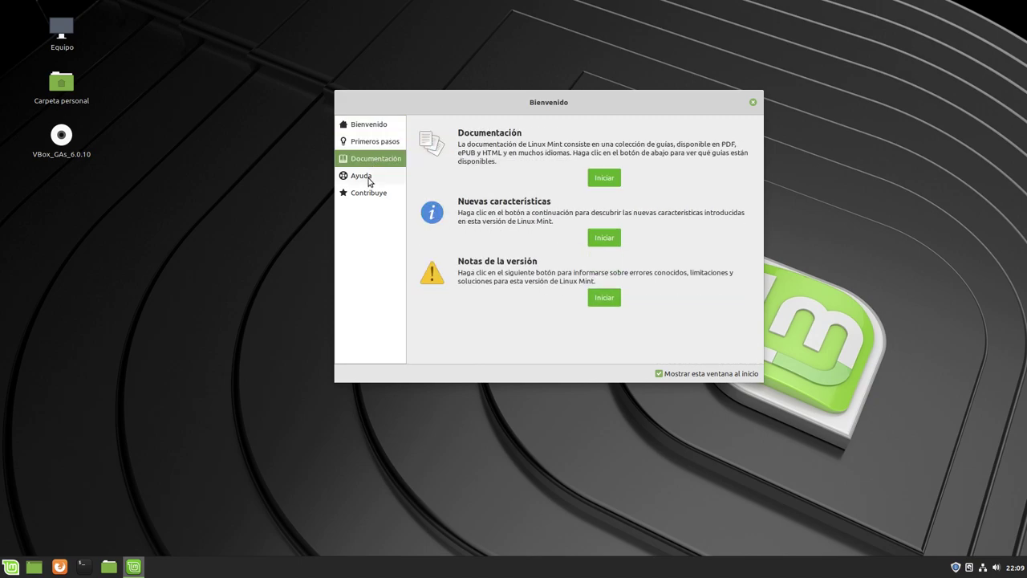
{"action": "left_click", "coordinate": [363, 178]}
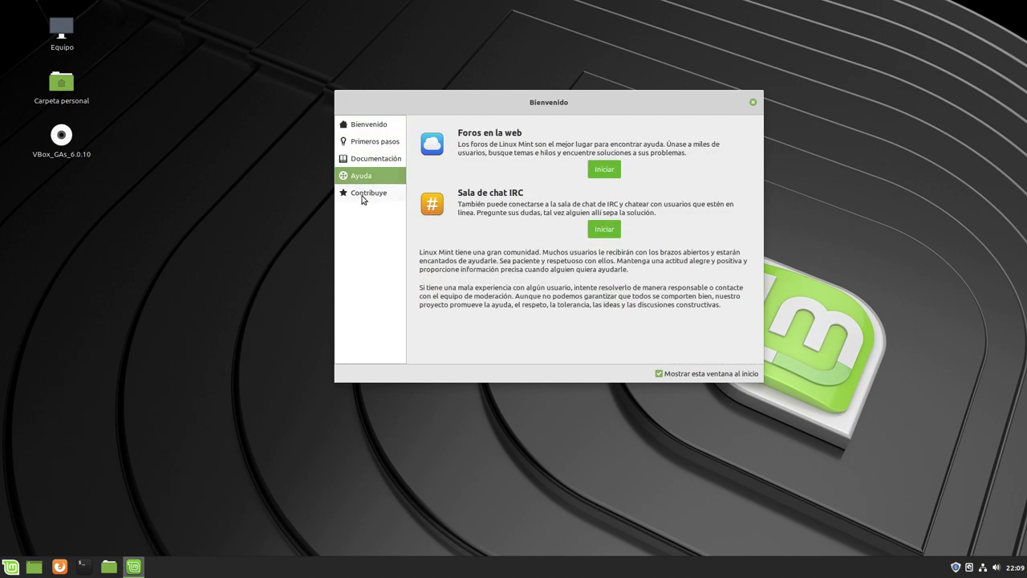
{"action": "left_click", "coordinate": [361, 200]}
{"action": "left_click", "coordinate": [366, 133]}
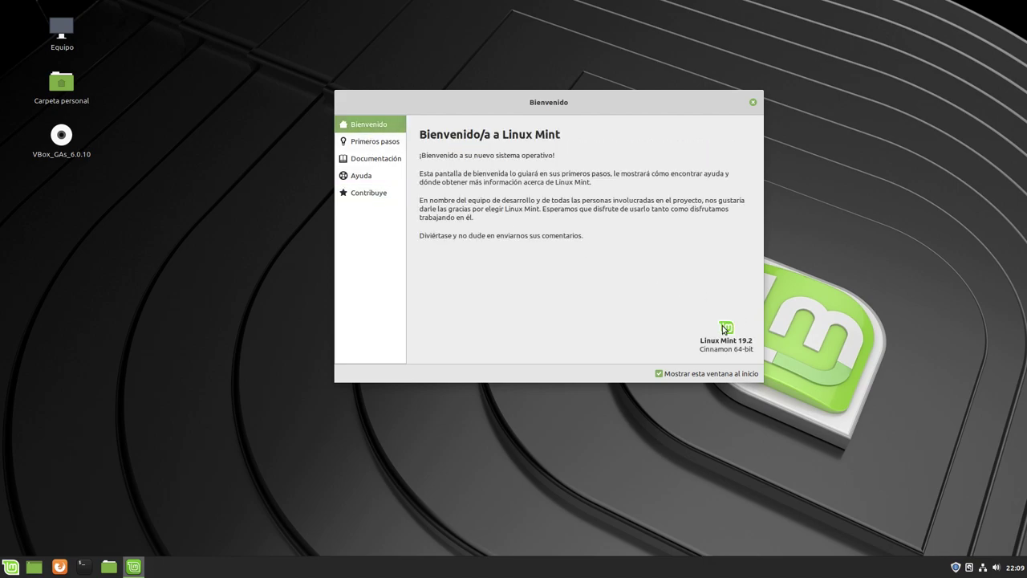
{"action": "left_click", "coordinate": [753, 104]}
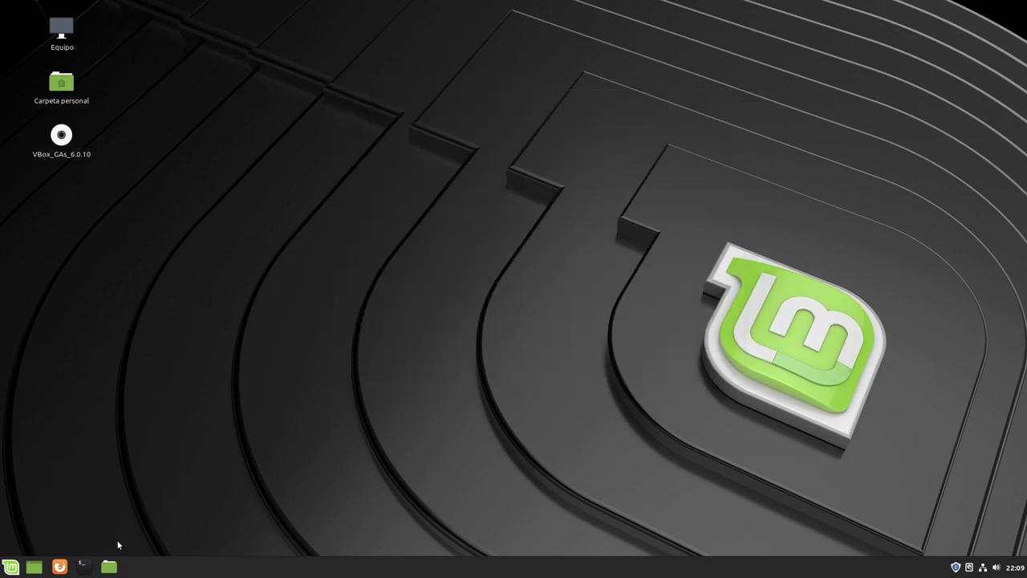
{"action": "left_click", "coordinate": [11, 568]}
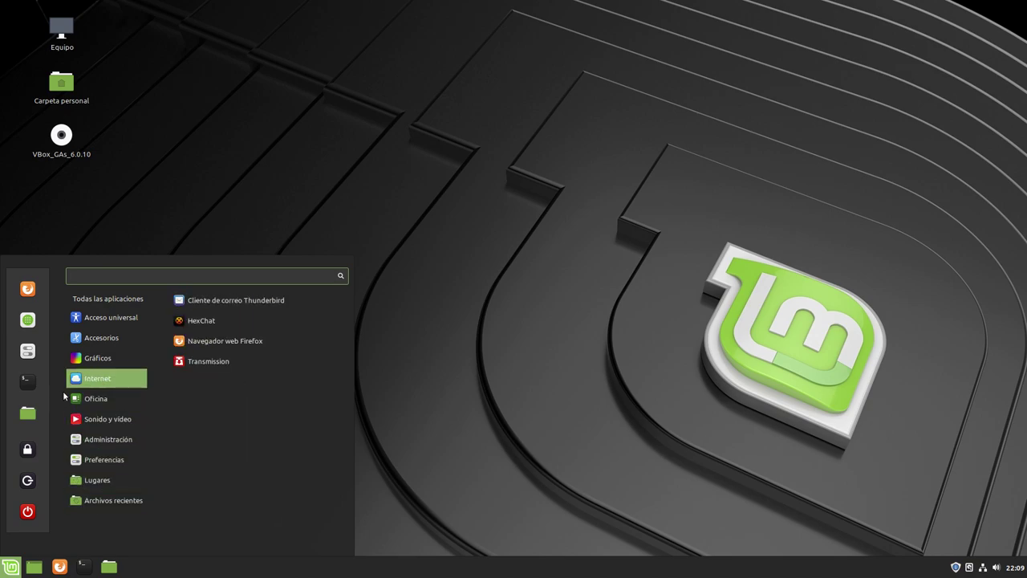
{"action": "left_click", "coordinate": [28, 414]}
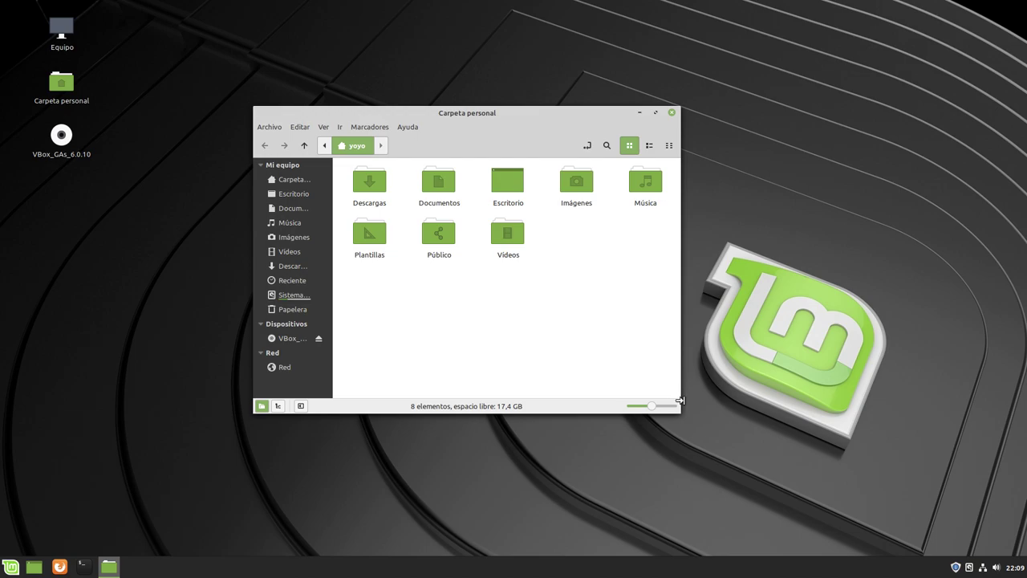
{"action": "left_click_drag", "start_coordinate": [679, 411], "coordinate": [729, 438]}
{"action": "left_click", "coordinate": [407, 127]}
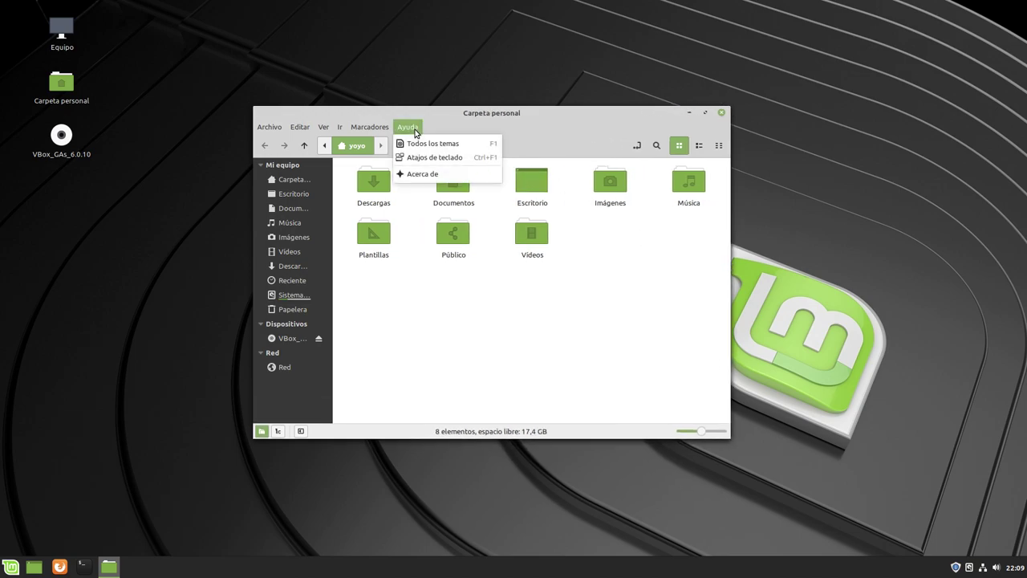
{"action": "left_click", "coordinate": [424, 173]}
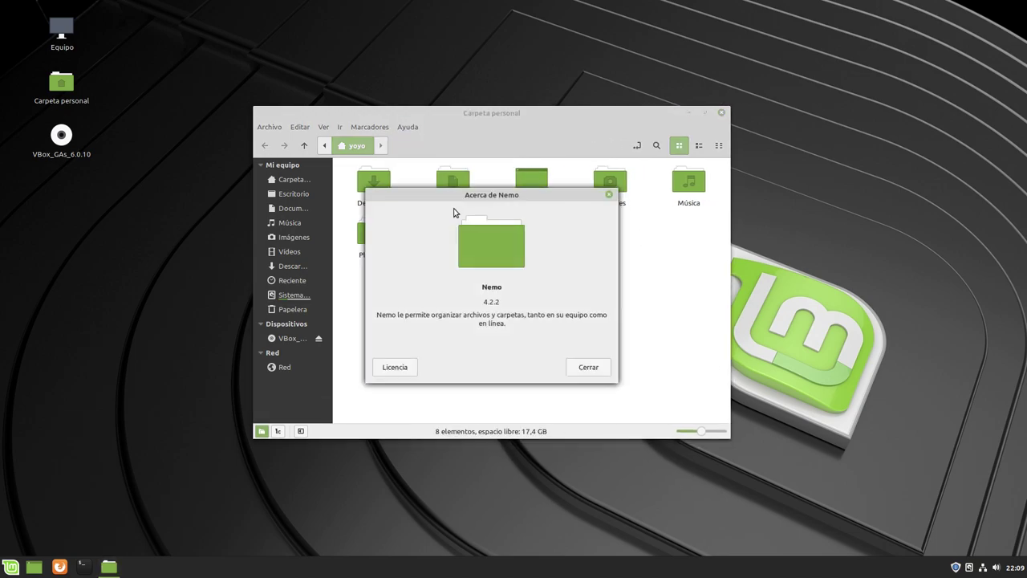
{"action": "left_click", "coordinate": [592, 363]}
{"action": "left_click", "coordinate": [722, 113]}
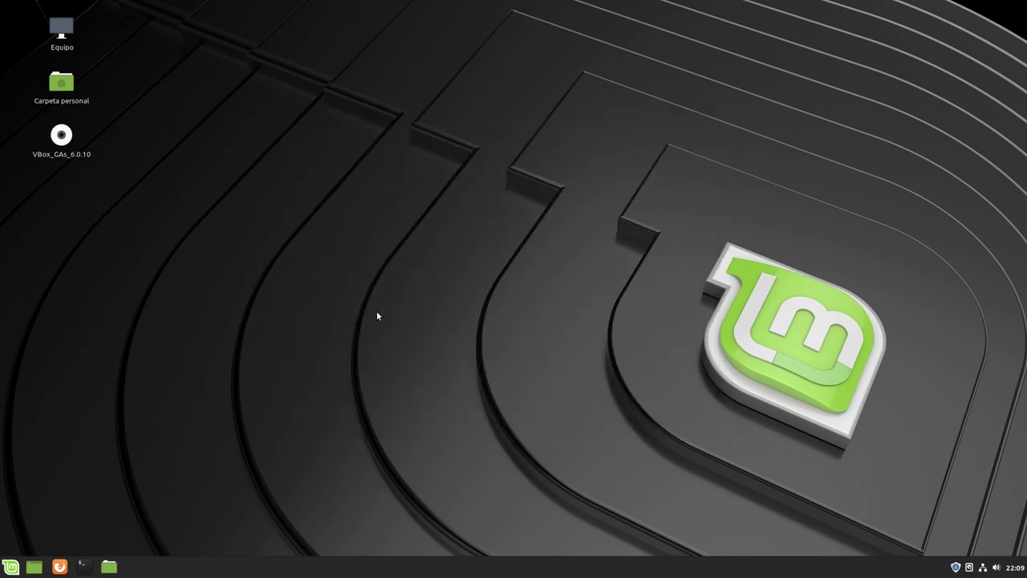
Step: Open Update Manager from the tray, load available updates and enlarge its window
{"action": "left_click", "coordinate": [955, 566]}
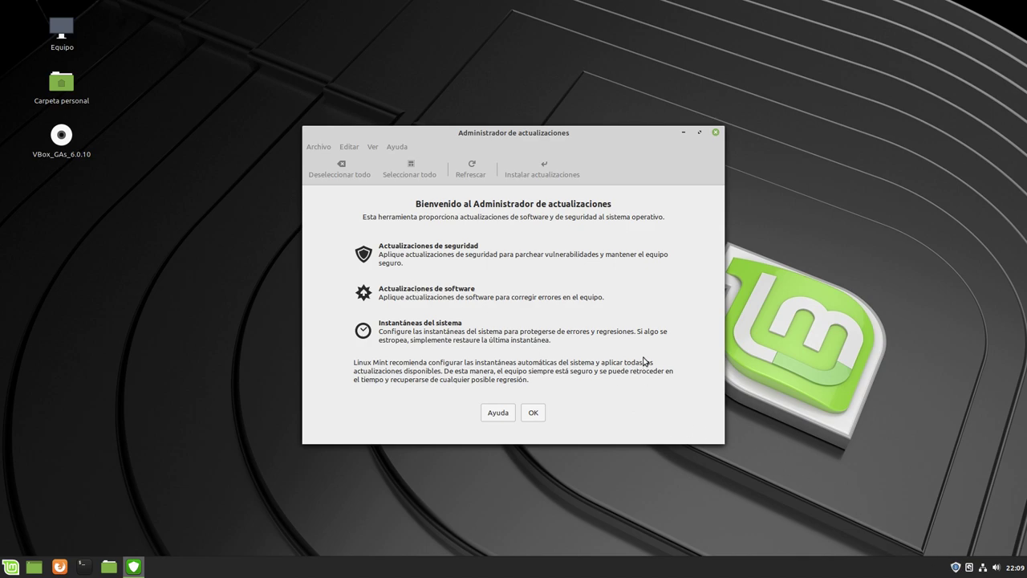
{"action": "left_click", "coordinate": [533, 412]}
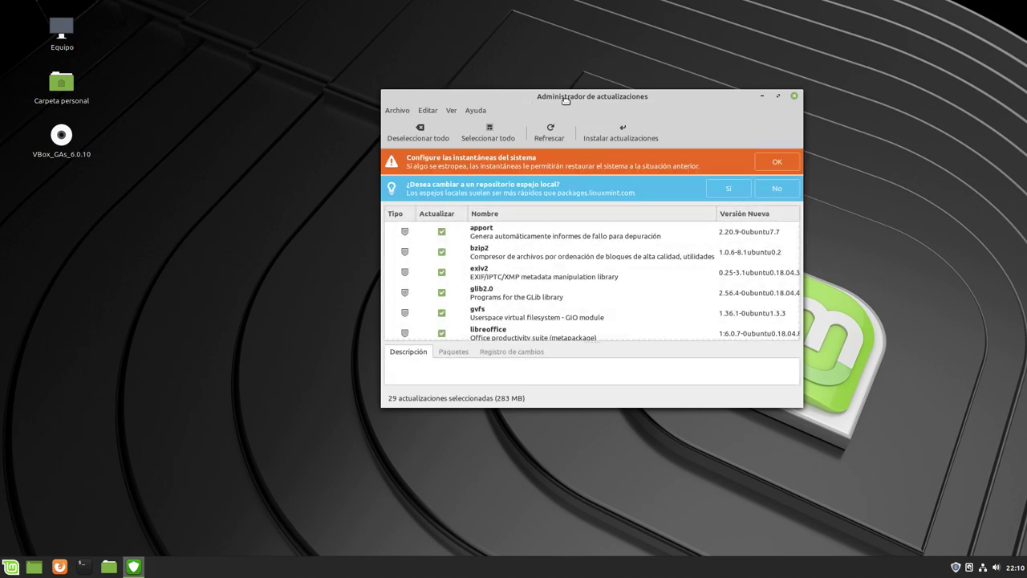
{"action": "left_click_drag", "start_coordinate": [566, 100], "coordinate": [337, 33]}
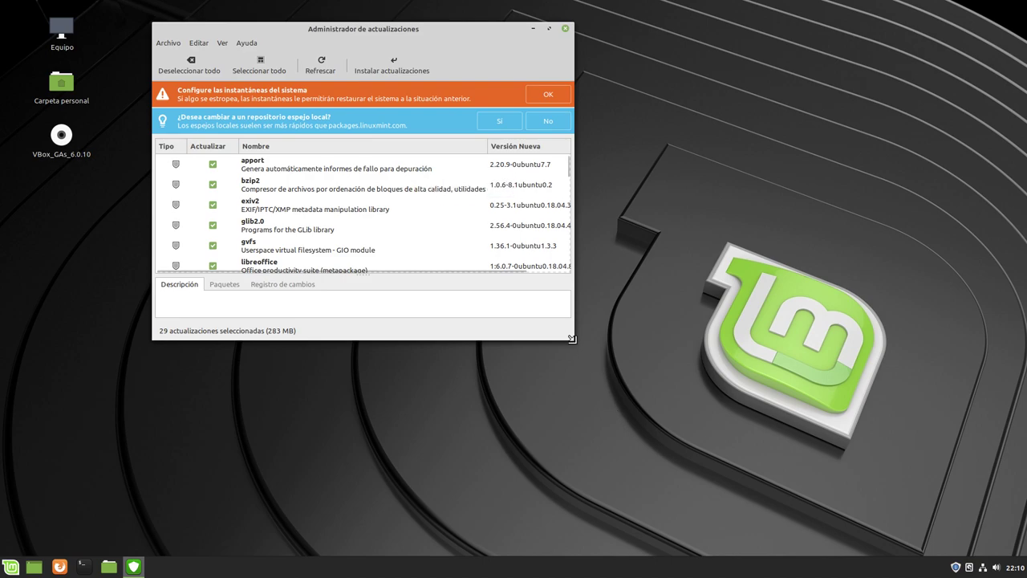
{"action": "left_click_drag", "start_coordinate": [572, 339], "coordinate": [963, 493]}
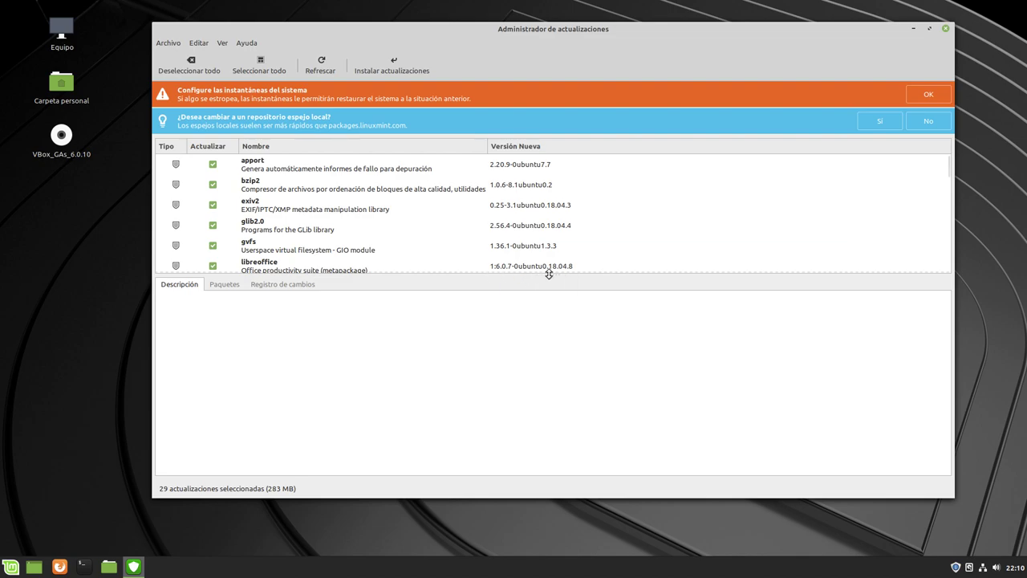
Step: Lengthen the package list and start installing the 29 selected updates (283 MB)
{"action": "left_click_drag", "start_coordinate": [549, 274], "coordinate": [453, 362]}
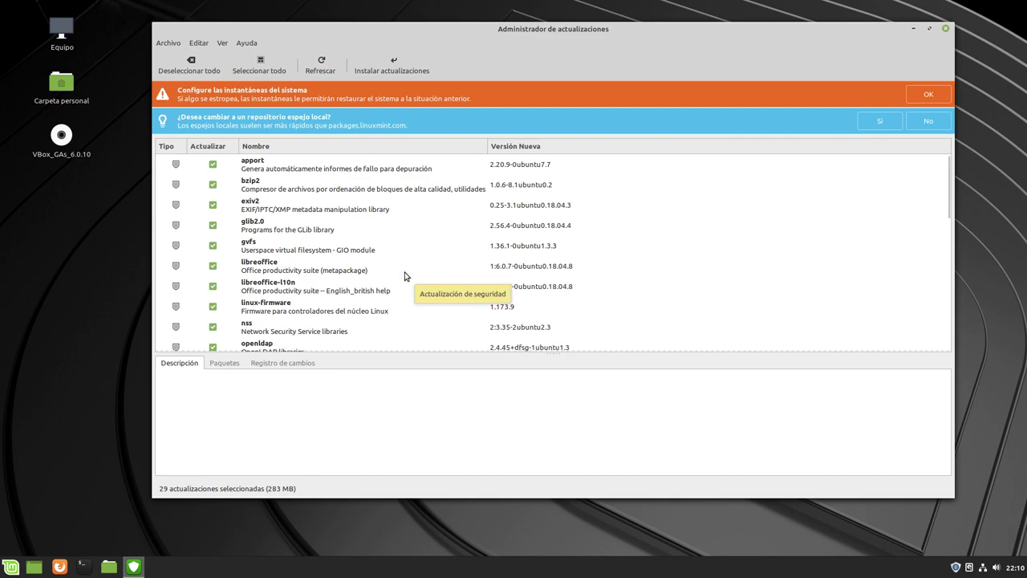
{"action": "scroll", "coordinate": [406, 270], "scroll_direction": "down", "scroll_amount": 10}
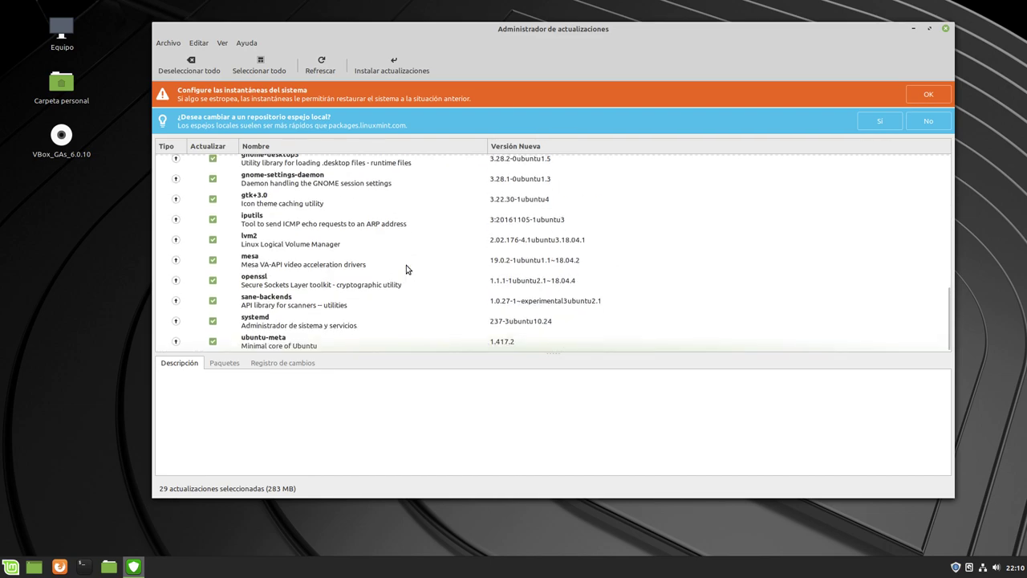
{"action": "scroll", "coordinate": [406, 267], "scroll_direction": "up", "scroll_amount": 10}
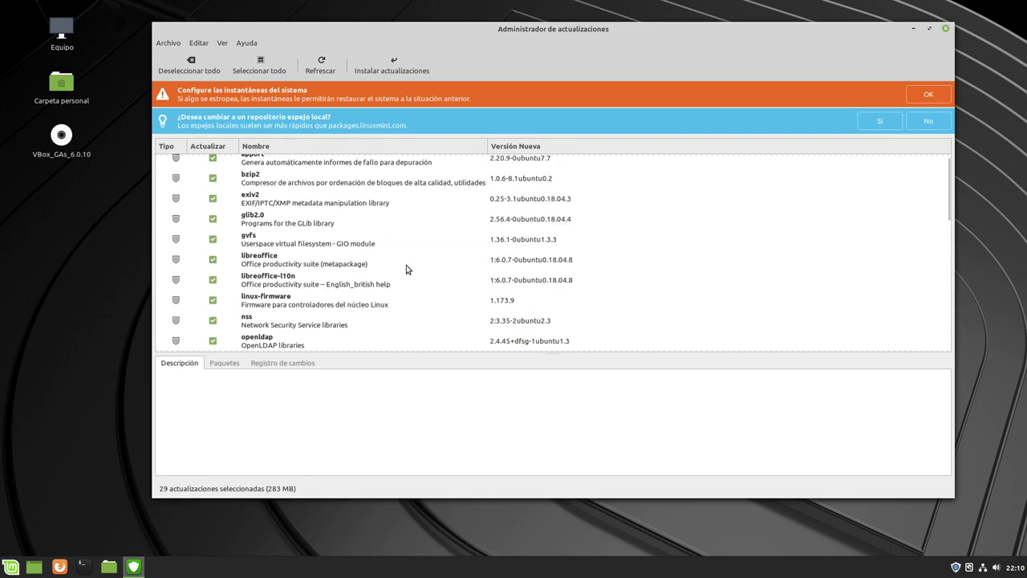
{"action": "left_click", "coordinate": [393, 67]}
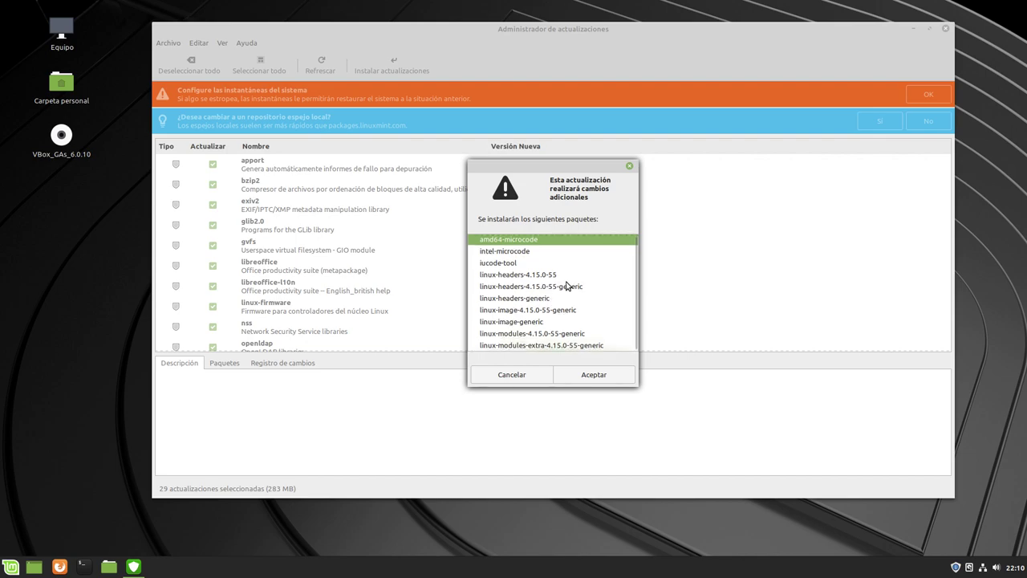
Step: Accept the extra kernel and microcode packages and authenticate with the password
{"action": "left_click", "coordinate": [594, 374]}
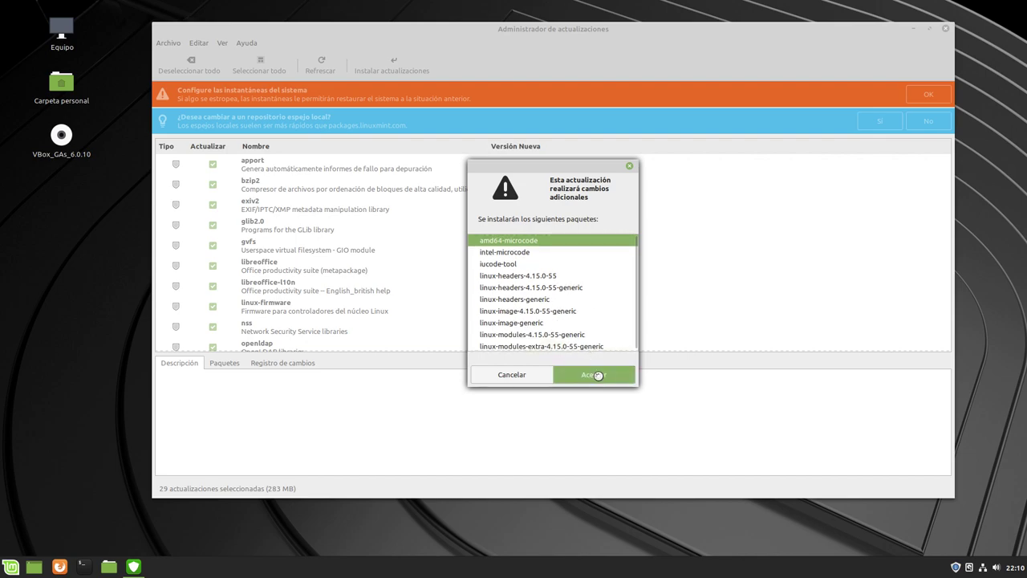
{"action": "type", "text": "••"}
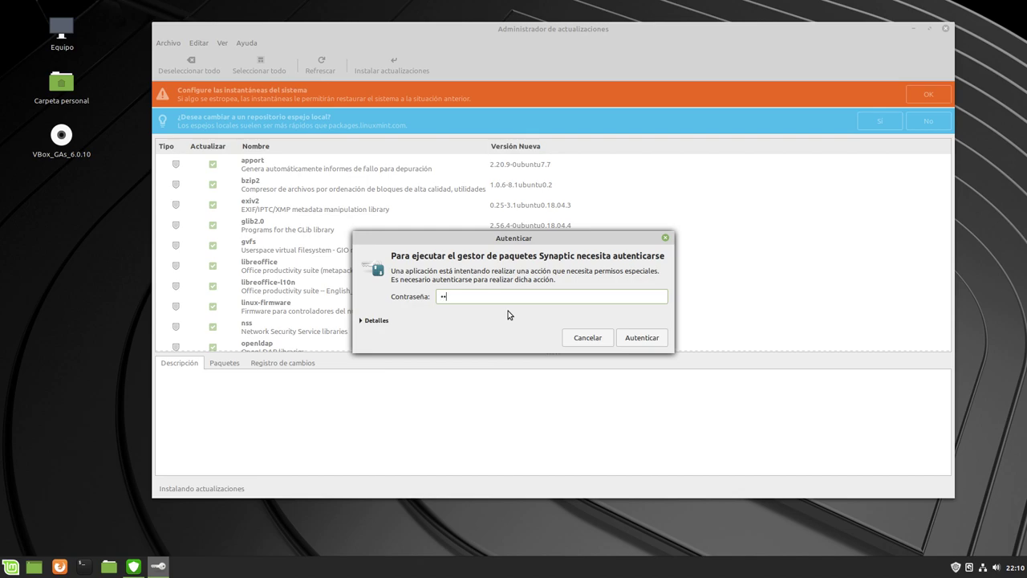
{"action": "type", "text": "•••"}
{"action": "key", "text": "Return"}
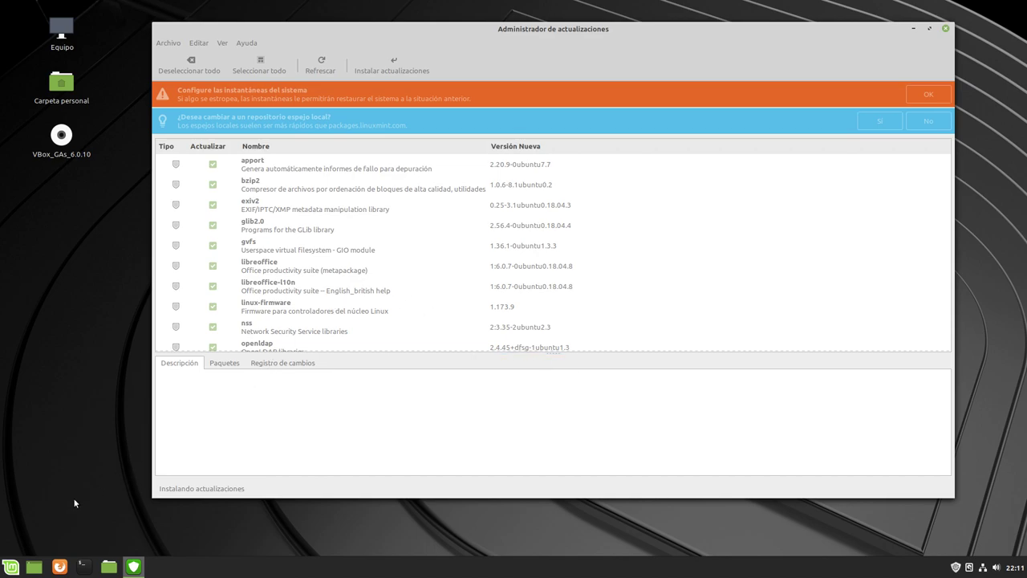
Step: Check Información del sistema in System Settings (Linux Mint 19.2 Cinnamon, kernel 4.15.0-54-generic), then close it
{"action": "left_click", "coordinate": [13, 562]}
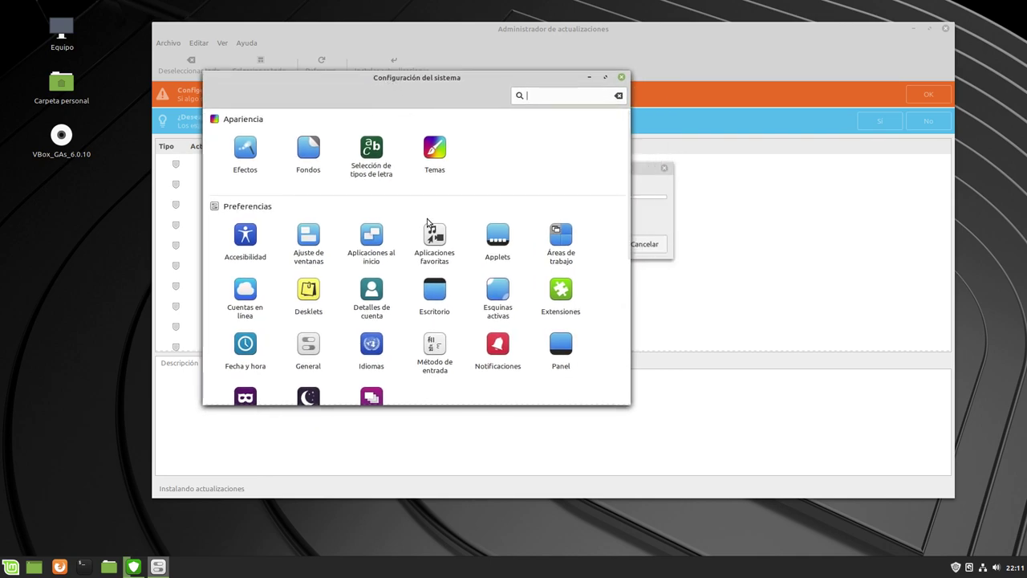
{"action": "scroll", "coordinate": [423, 296], "scroll_direction": "down", "scroll_amount": 3}
{"action": "scroll", "coordinate": [423, 297], "scroll_direction": "down", "scroll_amount": 3}
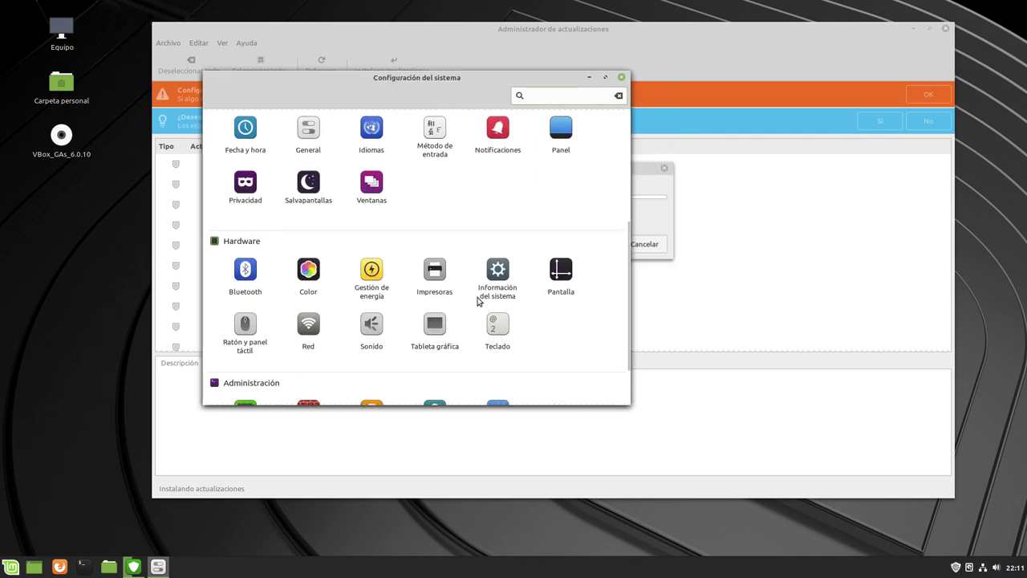
{"action": "left_click", "coordinate": [498, 277]}
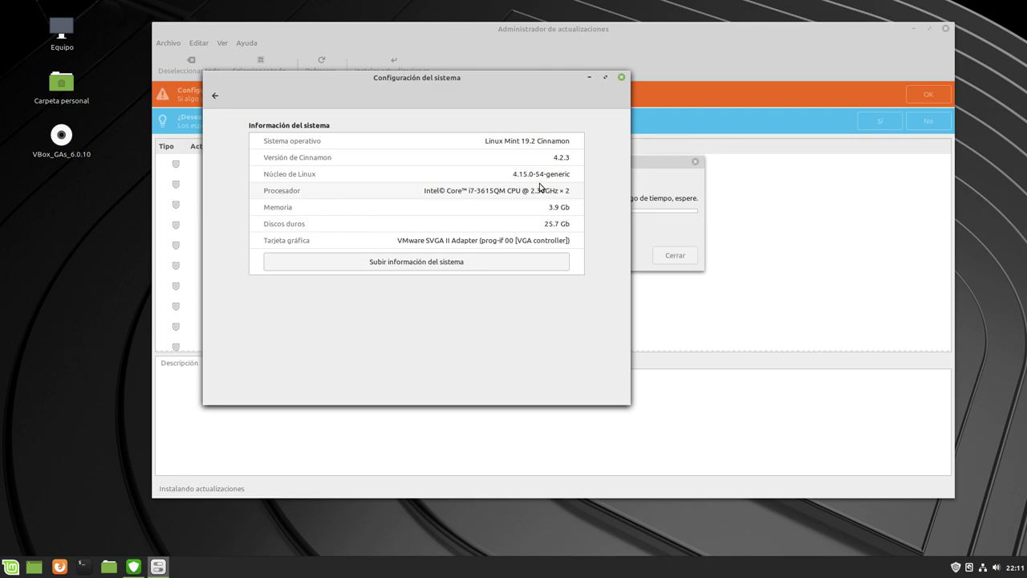
{"action": "left_click", "coordinate": [622, 83]}
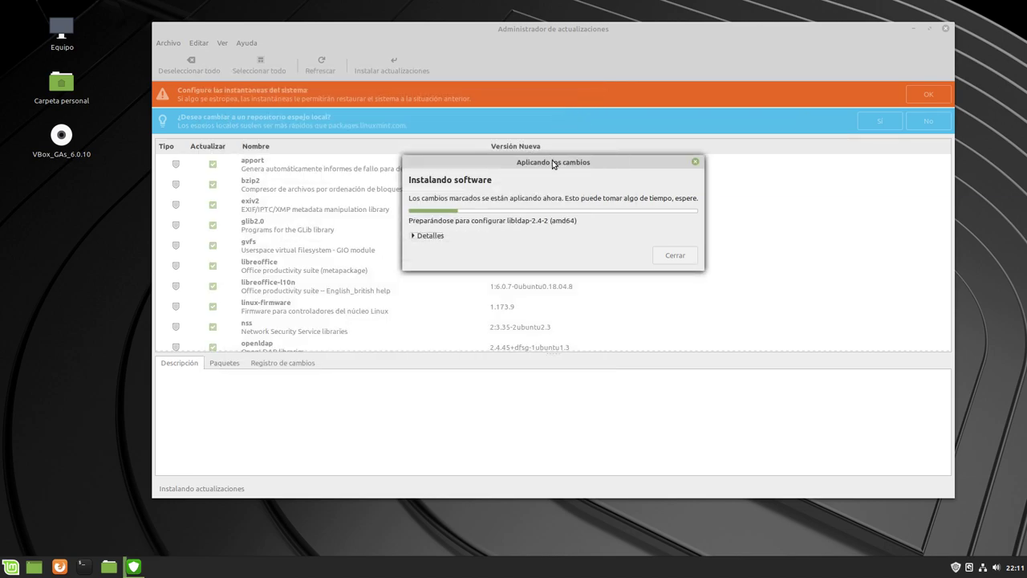
Step: Reposition the Aplicando los cambios dialog lower and expand Detalles to show the package log
{"action": "left_click_drag", "start_coordinate": [554, 162], "coordinate": [571, 171]}
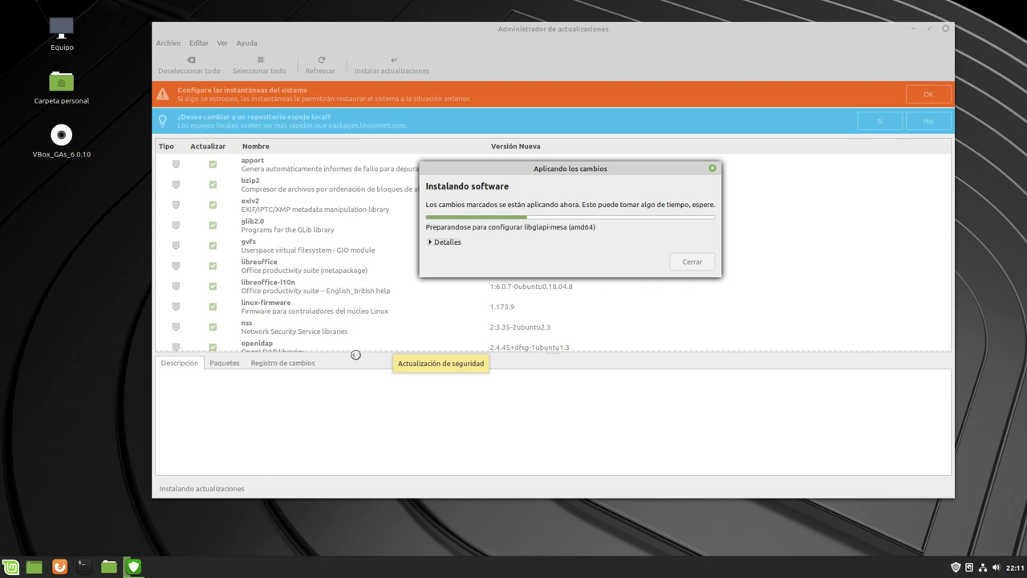
{"action": "left_click_drag", "start_coordinate": [546, 169], "coordinate": [546, 211]}
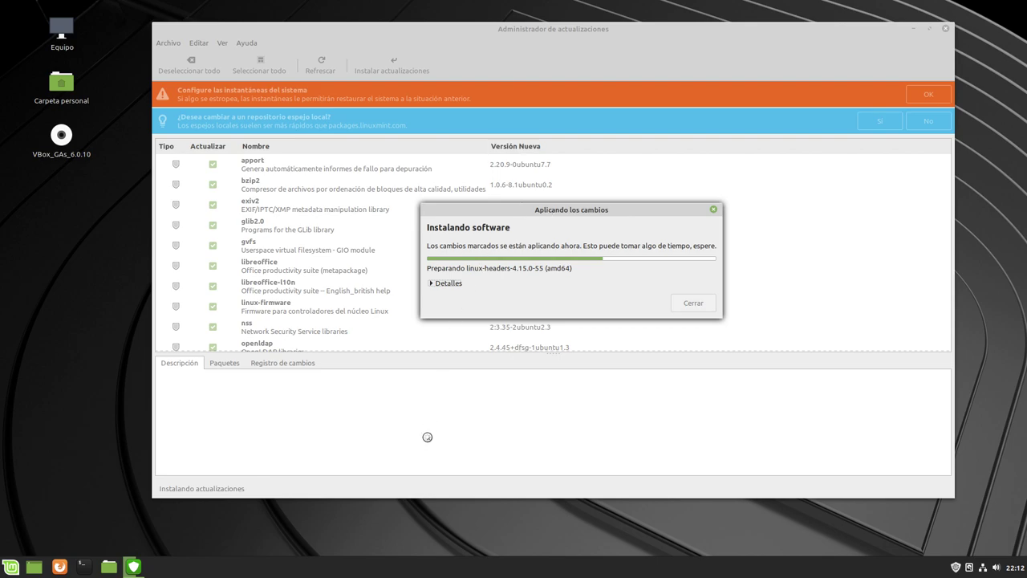
{"action": "left_click", "coordinate": [434, 284]}
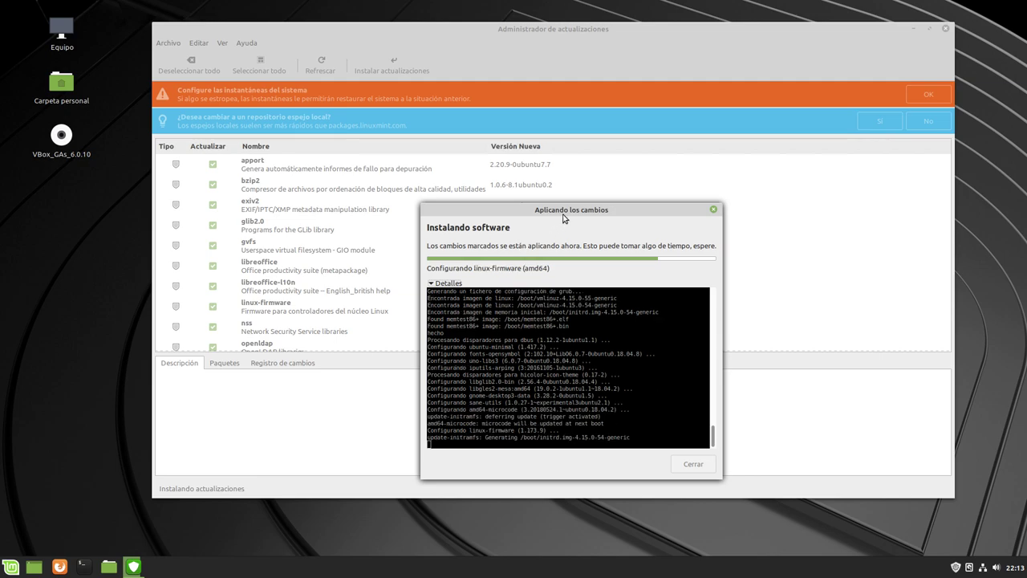
Step: Move the installation progress dialog to the right and browse the application menu categories
{"action": "left_click_drag", "start_coordinate": [564, 217], "coordinate": [749, 218]}
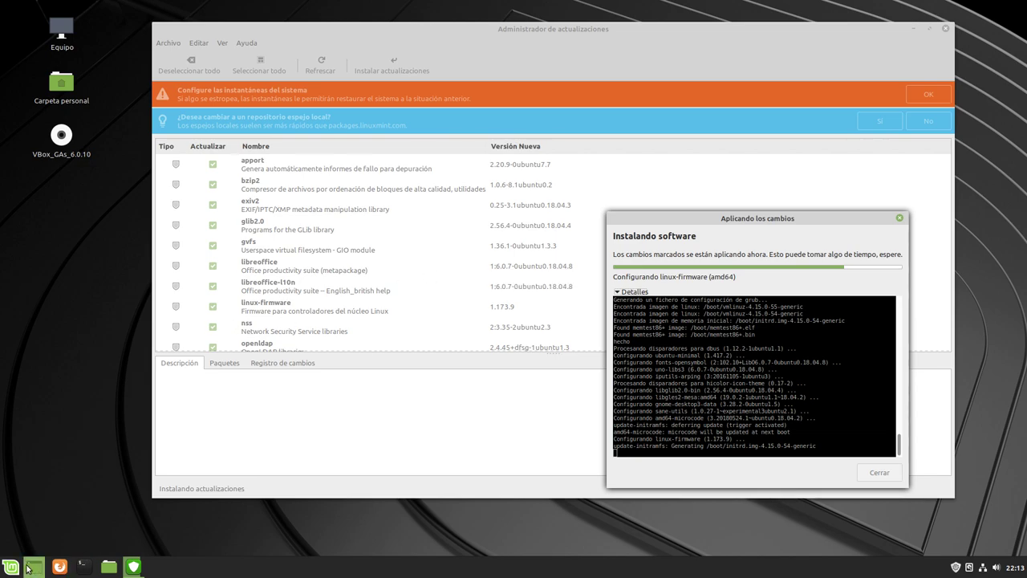
{"action": "left_click", "coordinate": [11, 567]}
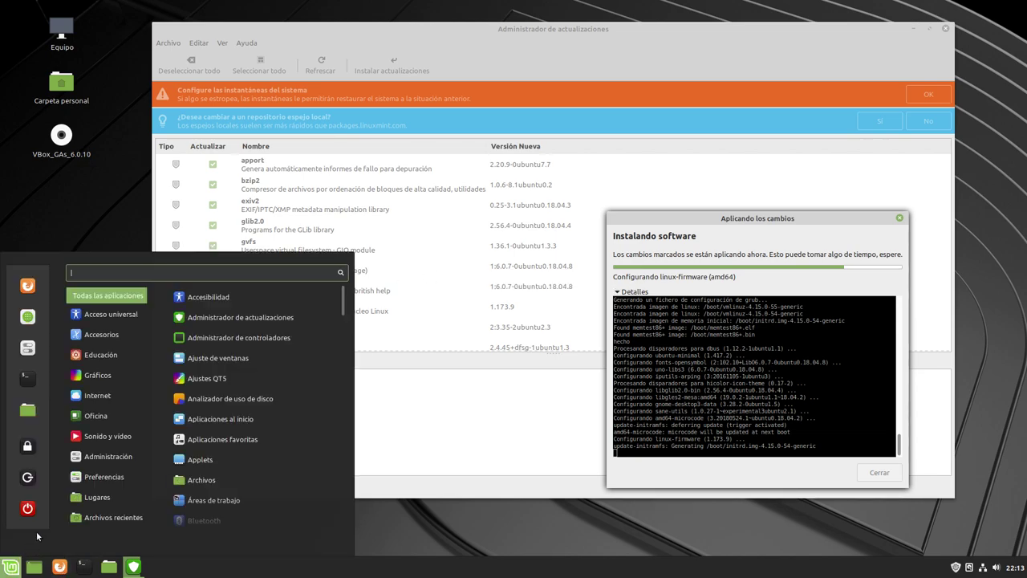
{"action": "mouse_move", "coordinate": [83, 454]}
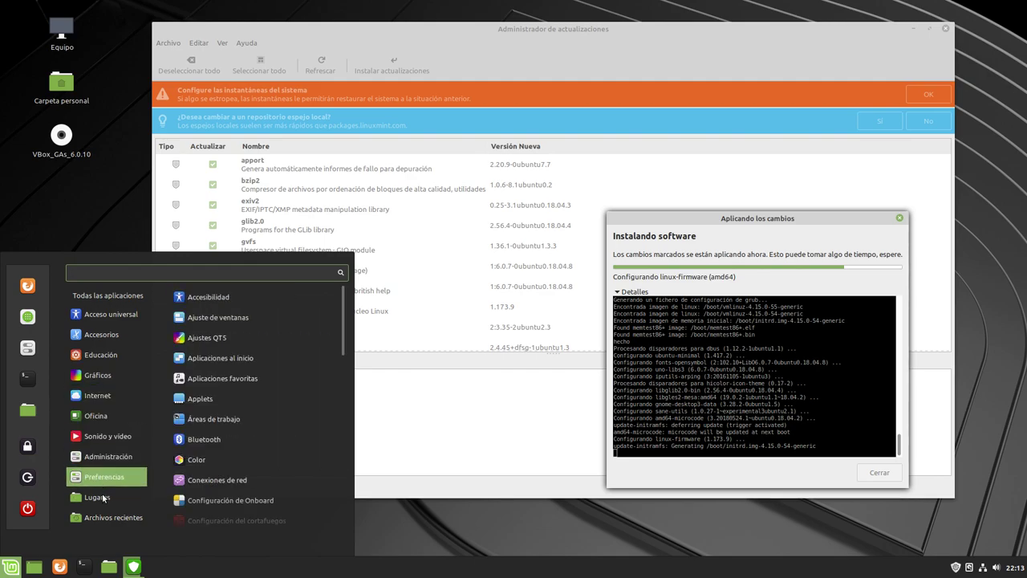
{"action": "mouse_move", "coordinate": [106, 393]}
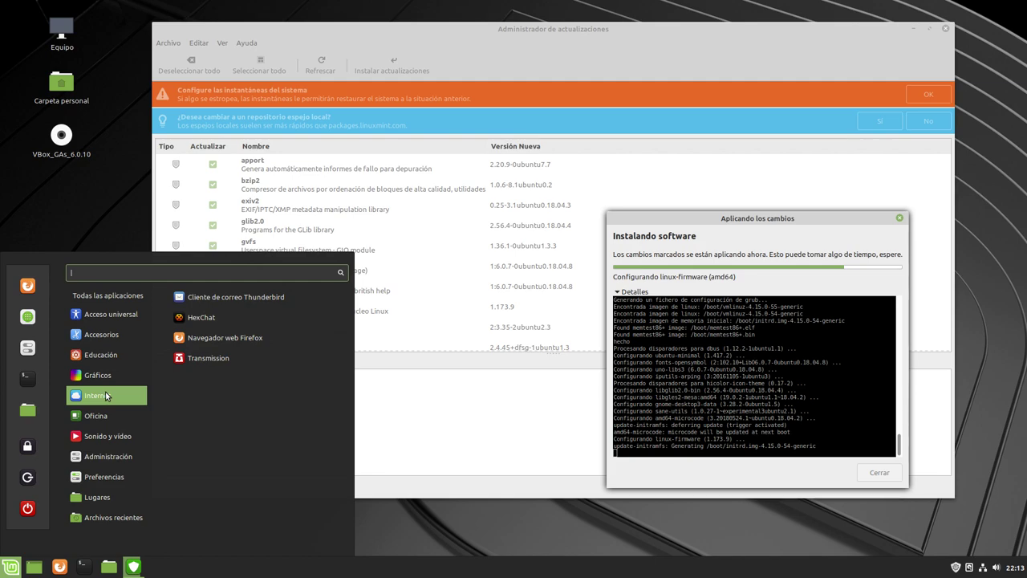
{"action": "mouse_move", "coordinate": [107, 317]}
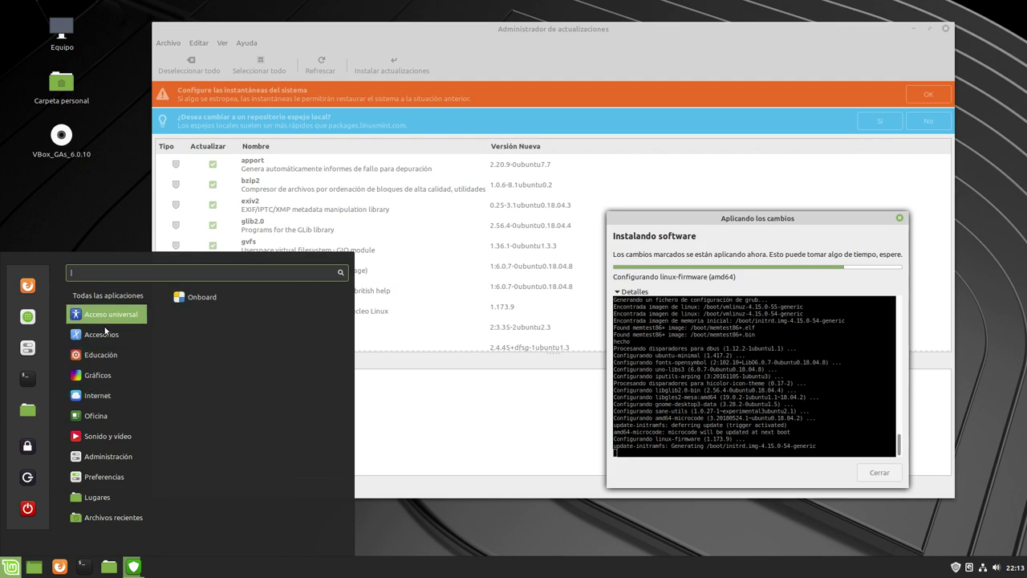
{"action": "mouse_move", "coordinate": [96, 380]}
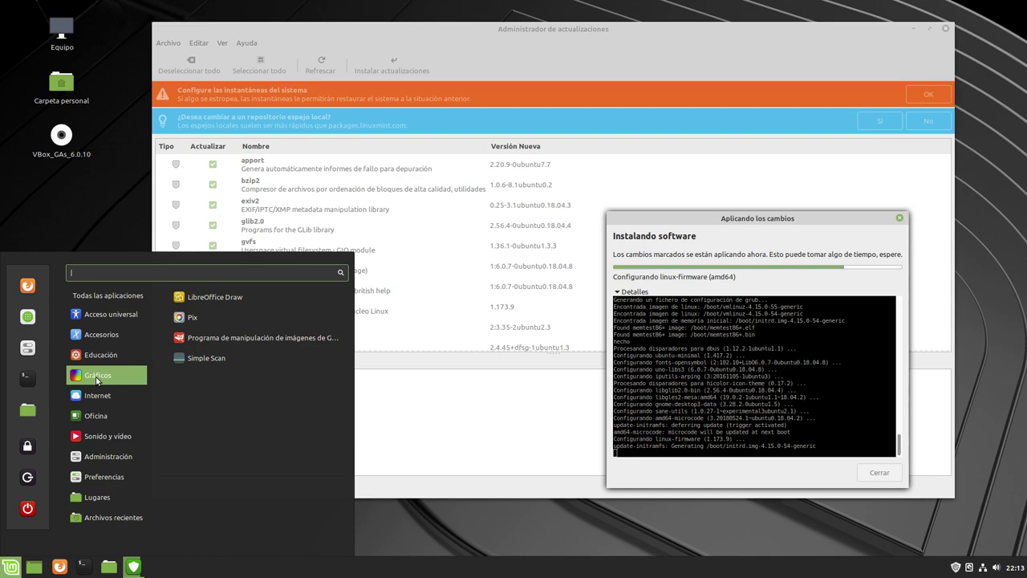
{"action": "mouse_move", "coordinate": [121, 426]}
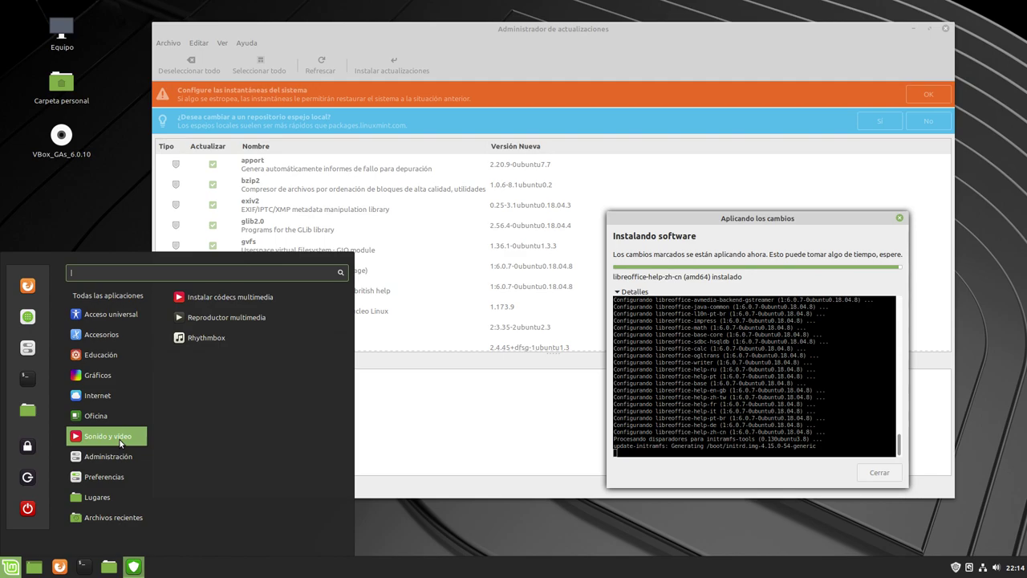
{"action": "mouse_move", "coordinate": [126, 472]}
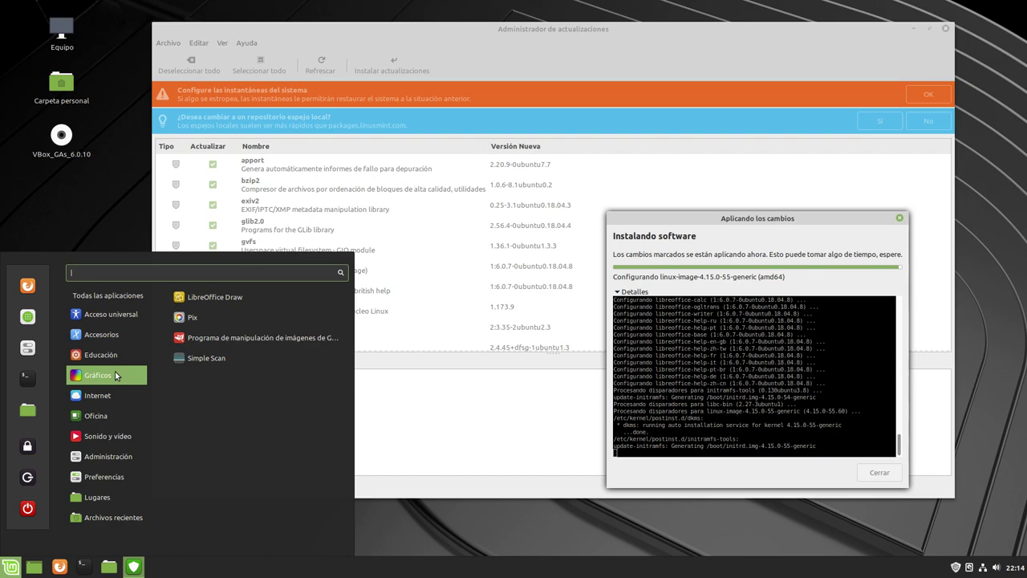
Step: Close the menu, briefly open and close Firefox, and move the progress dialog aside until installation completes
{"action": "left_click", "coordinate": [492, 43]}
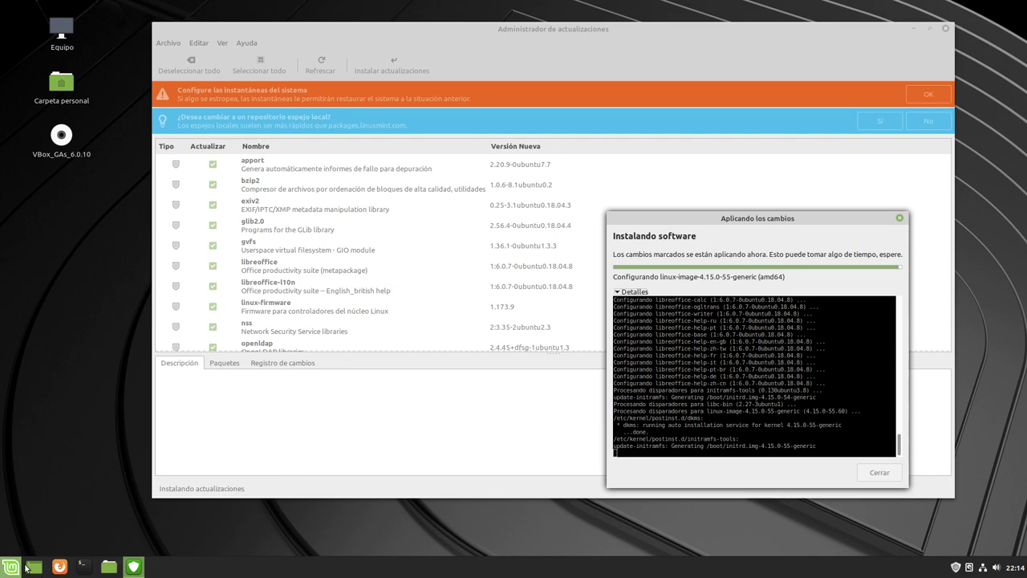
{"action": "left_click", "coordinate": [59, 567]}
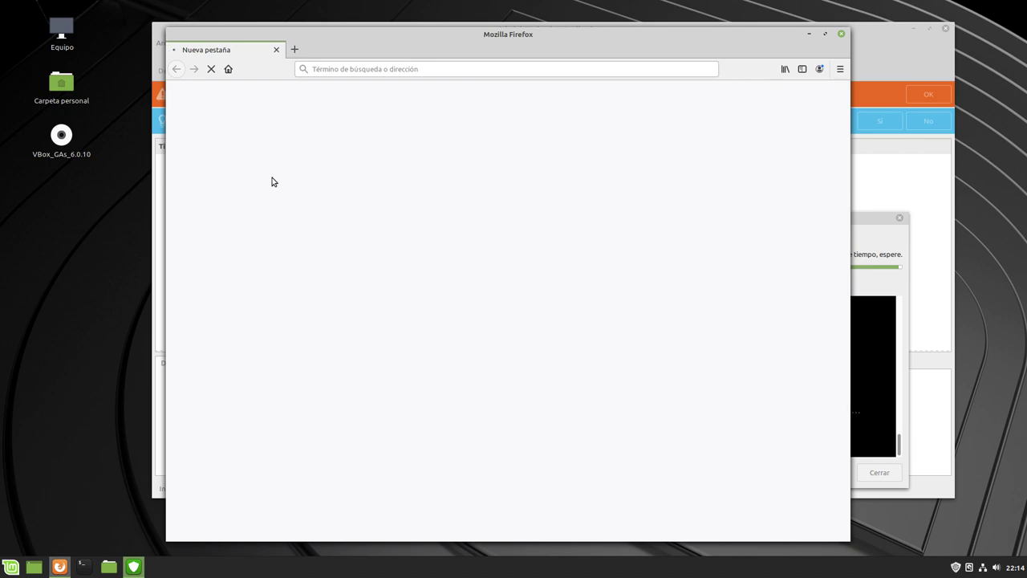
{"action": "left_click_drag", "start_coordinate": [475, 37], "coordinate": [309, 47]}
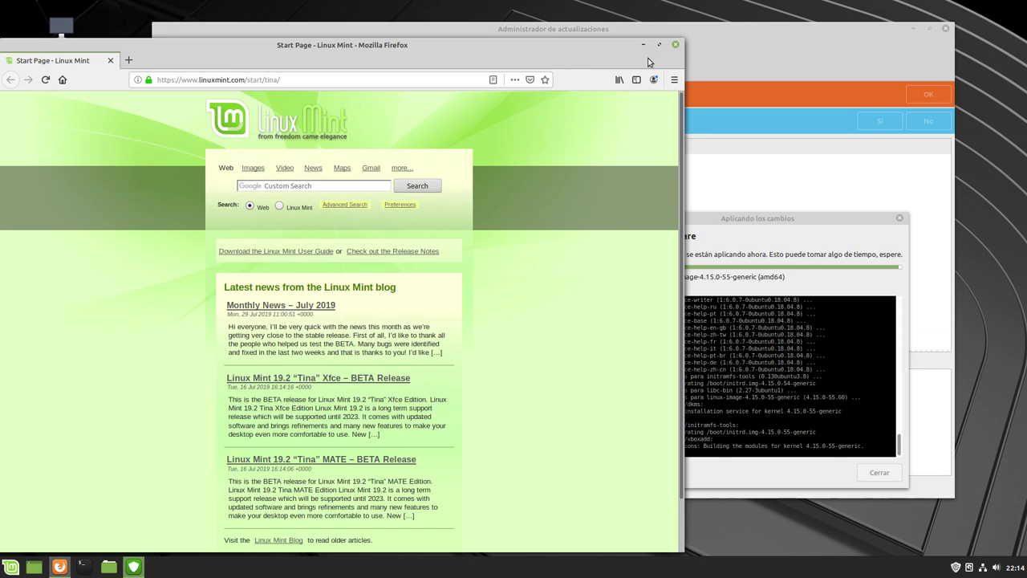
{"action": "left_click_drag", "start_coordinate": [460, 55], "coordinate": [501, 54]}
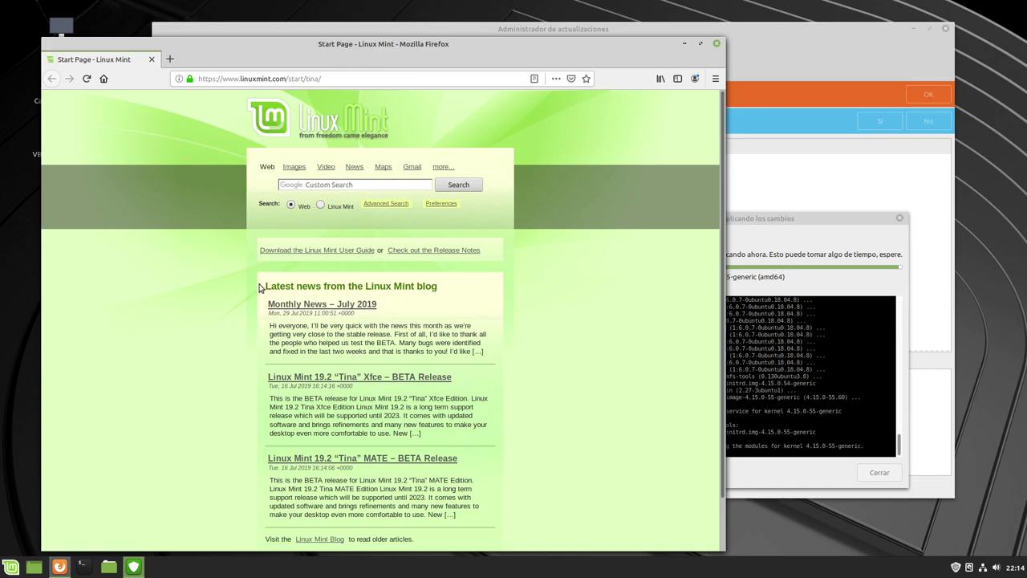
{"action": "left_click", "coordinate": [717, 43]}
{"action": "left_click_drag", "start_coordinate": [698, 223], "coordinate": [520, 150]}
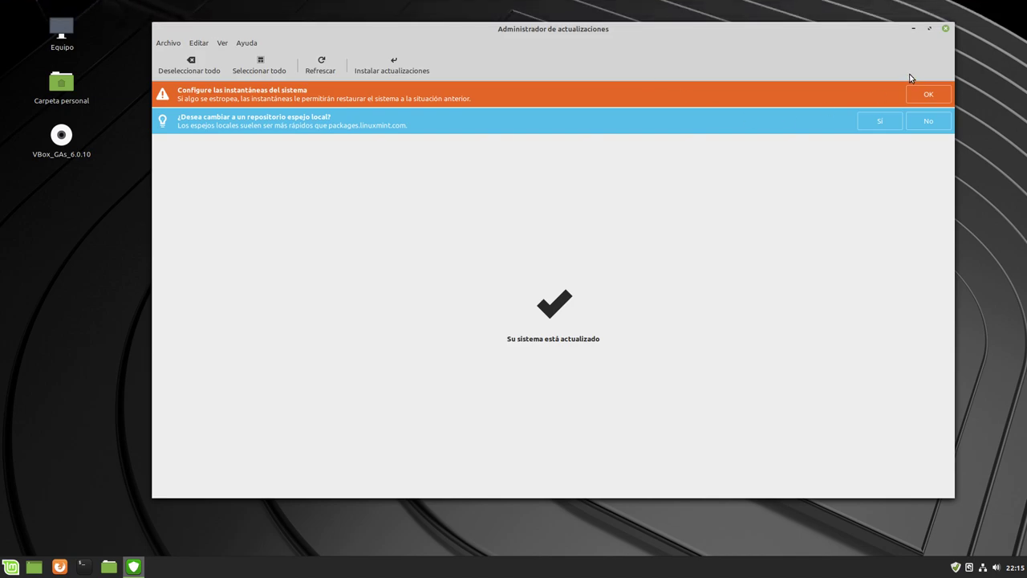
{"action": "left_click", "coordinate": [945, 29]}
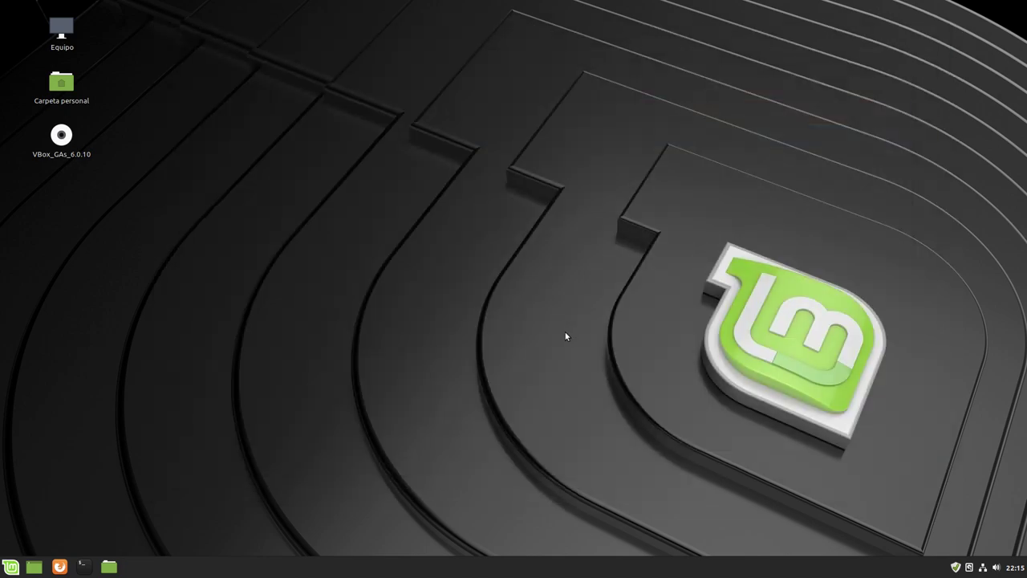
{"action": "key", "text": "ctrl+Up"}
Step: Switch between the Escritorio and VM spaces, then restore the minimized Firefox SoundCloud window
{"action": "left_click", "coordinate": [447, 44]}
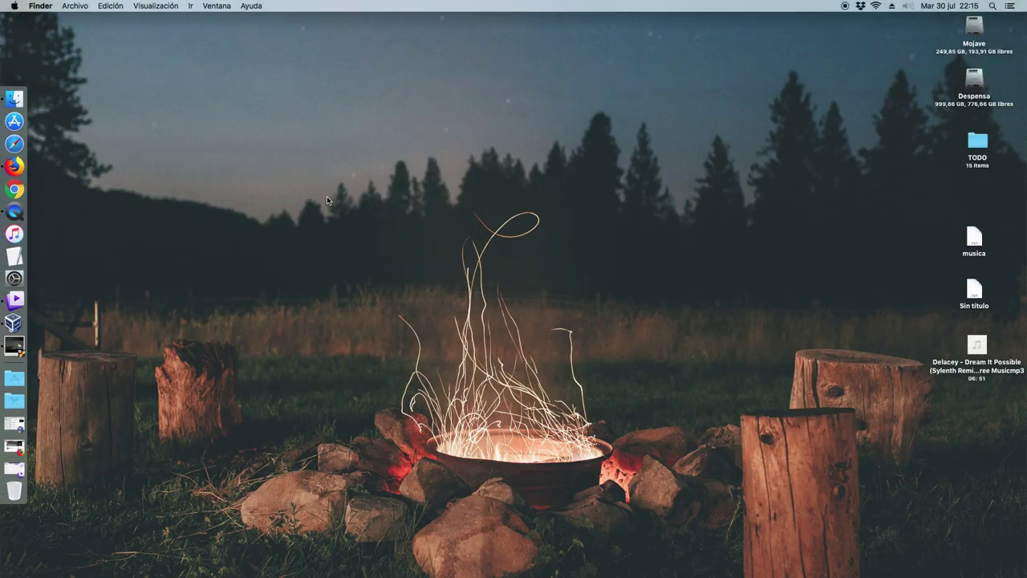
{"action": "key", "text": "ctrl+Up"}
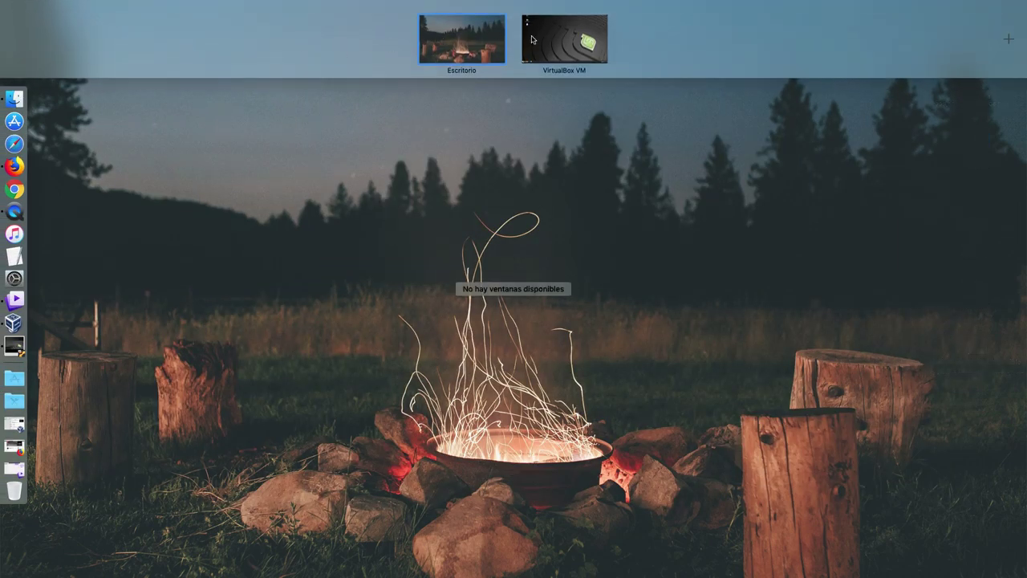
{"action": "left_click", "coordinate": [564, 38]}
{"action": "key", "text": "ctrl+Up"}
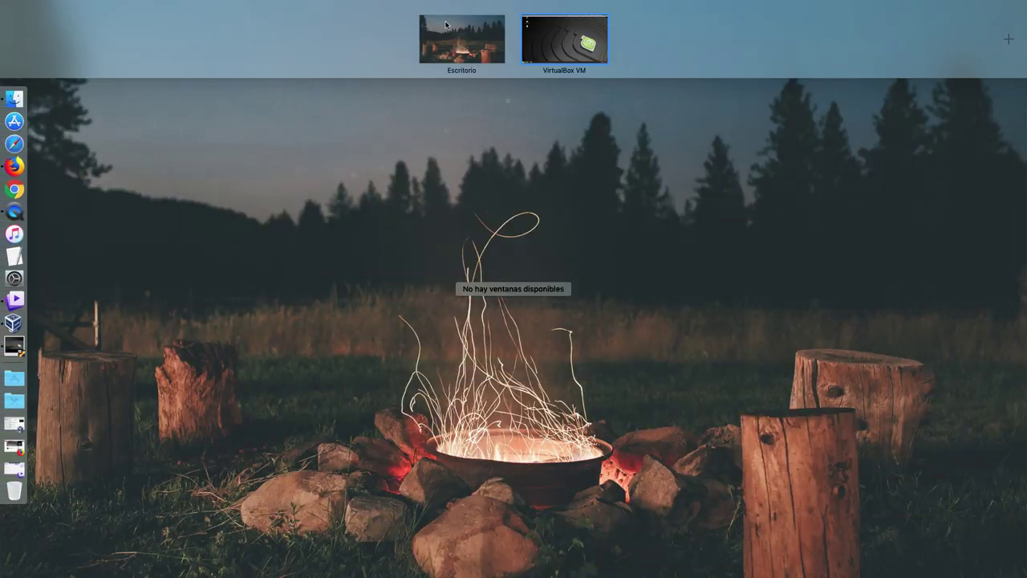
{"action": "left_click", "coordinate": [459, 38]}
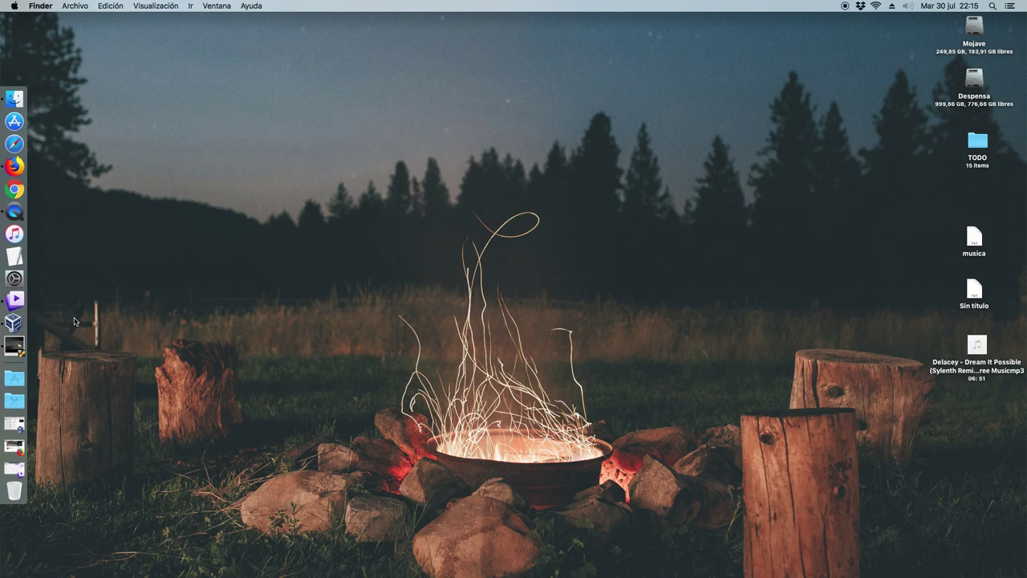
{"action": "left_click", "coordinate": [24, 447]}
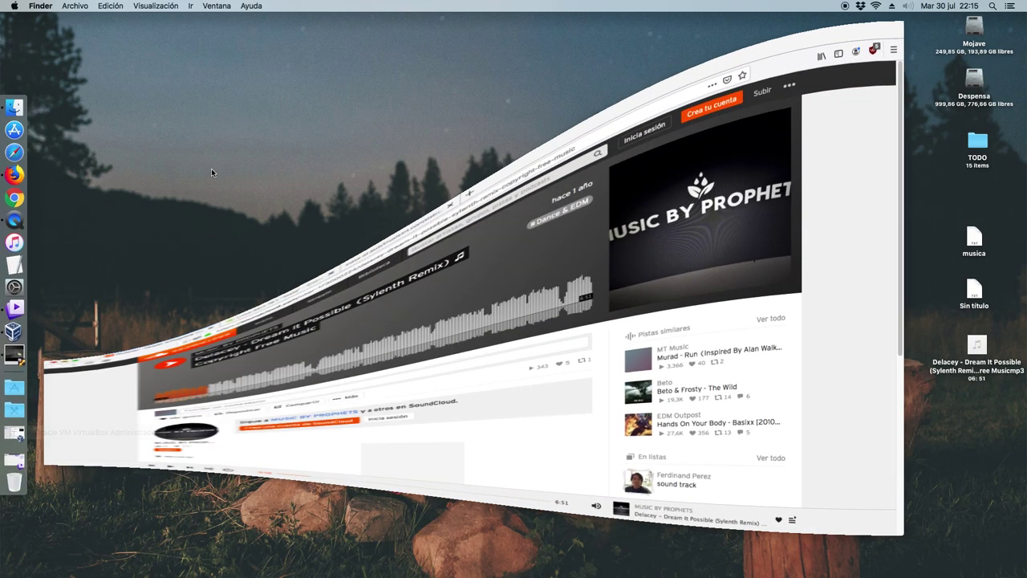